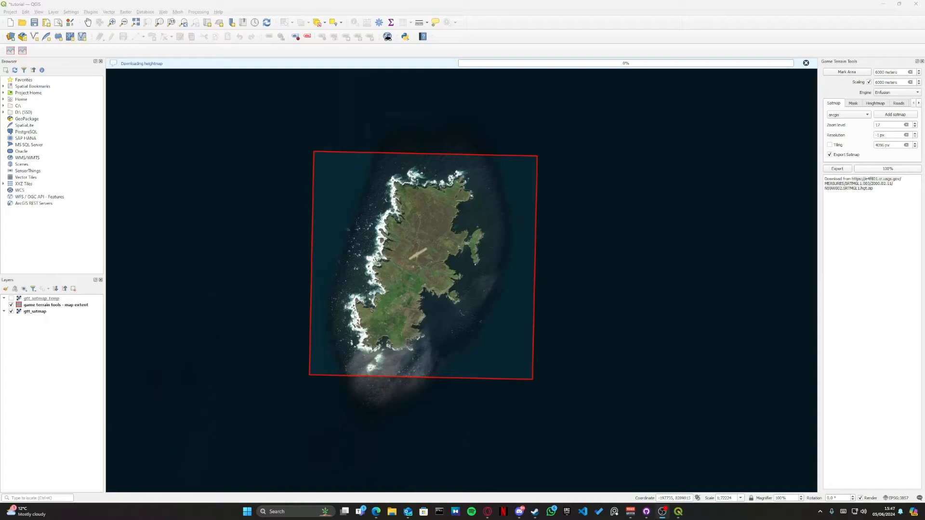
# Step: Clear the heightmap download text from the Game Terrain Tools log
pyautogui.moveTo(825, 195); pyautogui.dragTo(814, 177)
pyautogui.hotkey('ctrl', 'x')
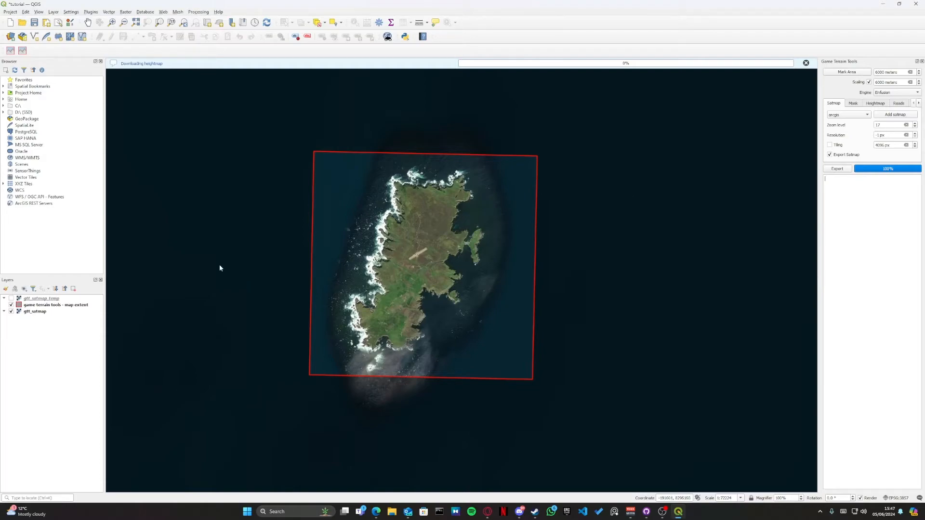
# Step: Choose google as the satmap source and add its imagery to the project
pyautogui.click(836, 117)
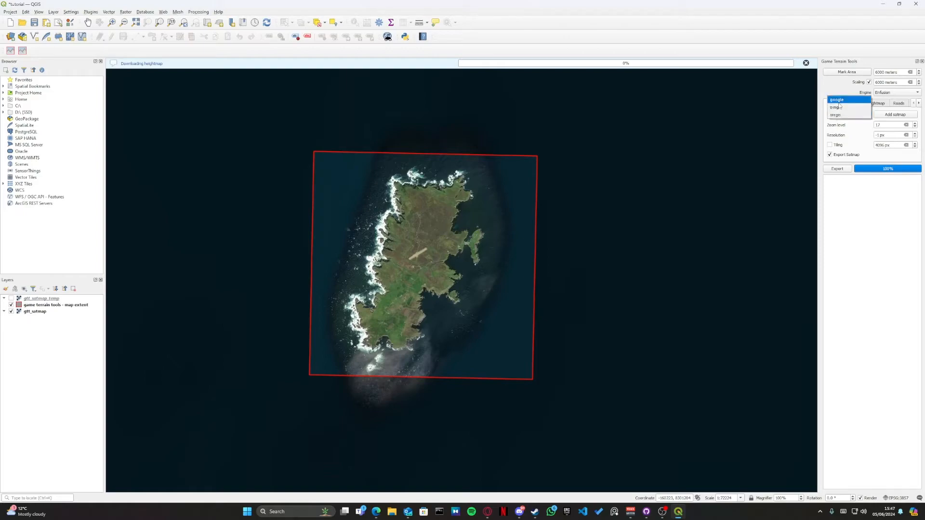
pyautogui.click(838, 100)
pyautogui.click(839, 115)
pyautogui.click(838, 131)
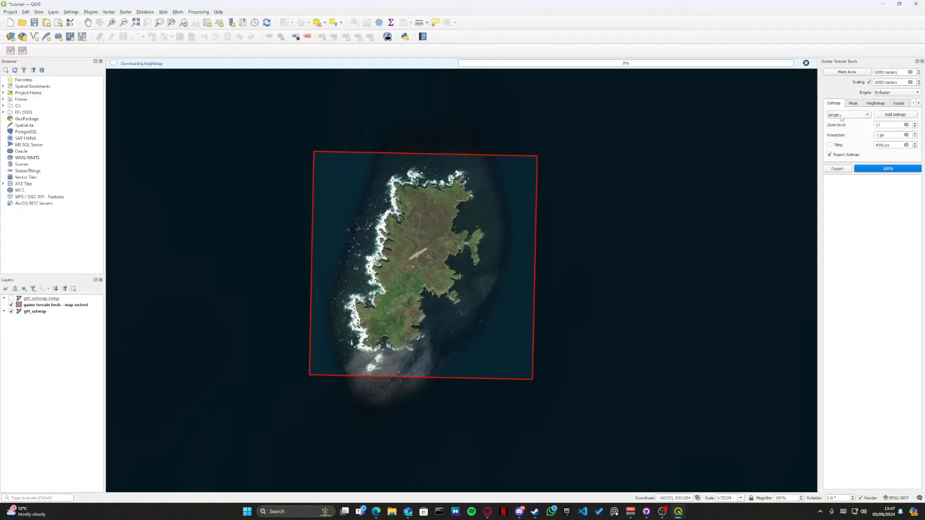
pyautogui.click(839, 115)
pyautogui.click(838, 100)
pyautogui.click(893, 115)
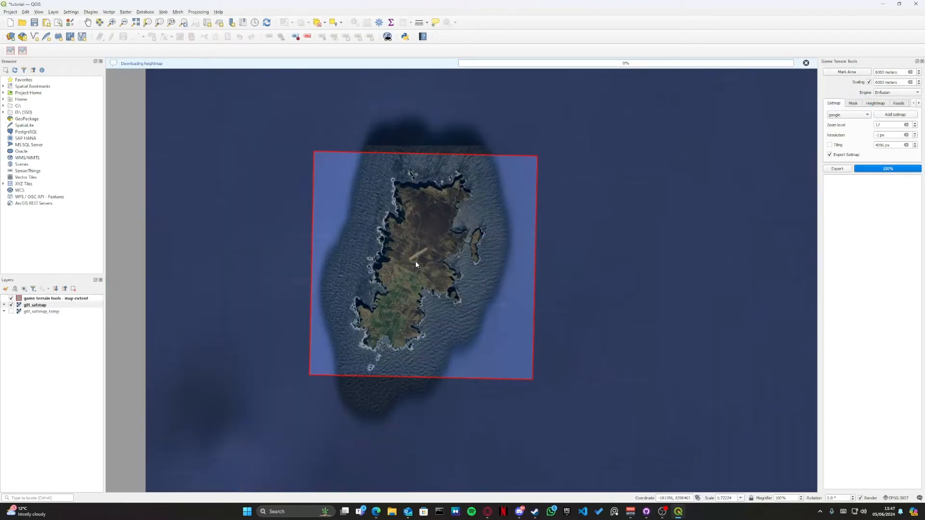
# Step: Inspect the google imagery around the airstrip, the roads and the farmland for detail and quality
pyautogui.scroll(2, 416, 264)
pyautogui.scroll(3, 417, 263)
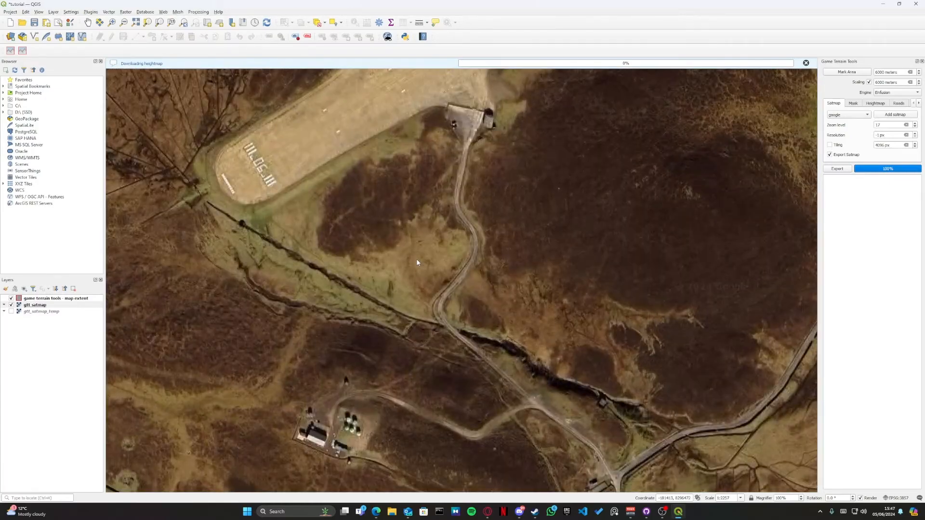
pyautogui.moveTo(482, 118); pyautogui.dragTo(367, 311)
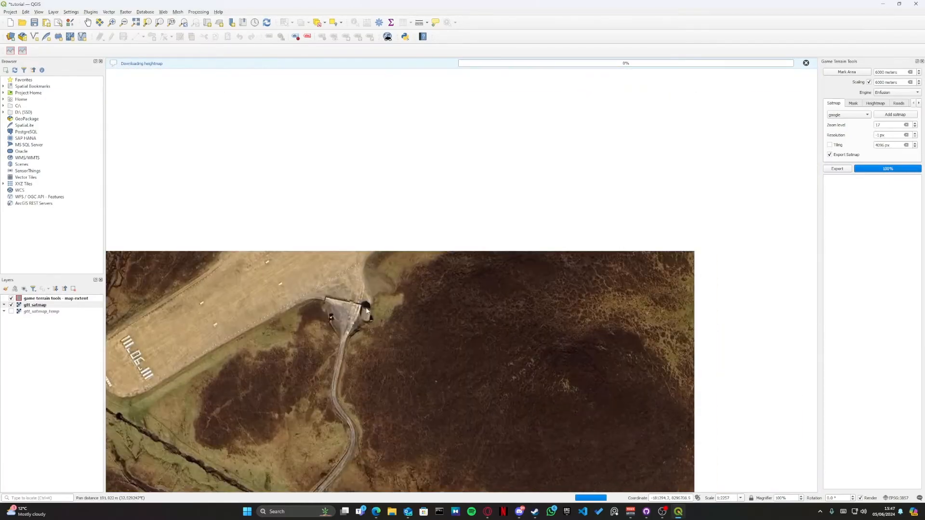
pyautogui.moveTo(514, 290); pyautogui.dragTo(298, 263)
pyautogui.moveTo(399, 368); pyautogui.dragTo(508, 127)
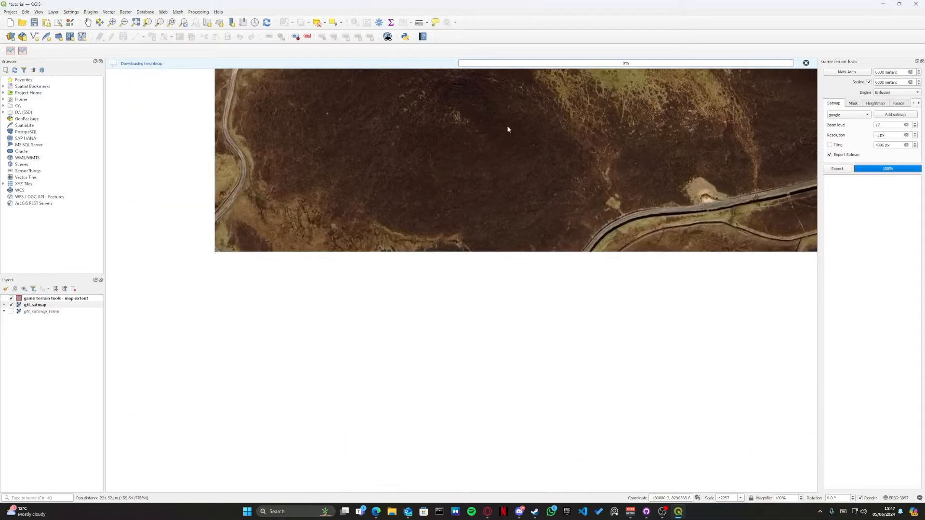
pyautogui.moveTo(369, 297); pyautogui.dragTo(565, 163)
pyautogui.scroll(-1, 487, 213)
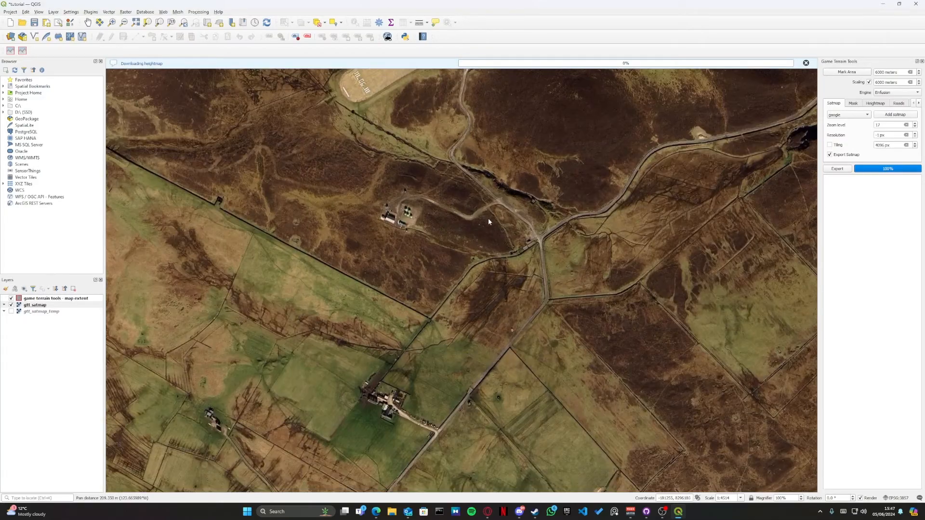
pyautogui.scroll(-1, 489, 220)
pyautogui.moveTo(471, 274); pyautogui.dragTo(532, 203)
# Step: Replace the satmap with the arcgis source and inspect its imagery around the airstrip
pyautogui.click(847, 115)
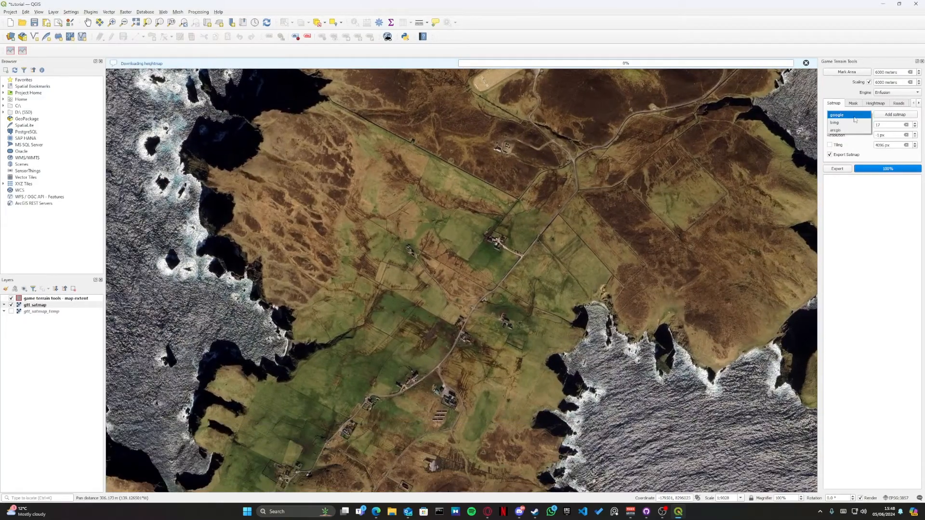
pyautogui.click(848, 124)
pyautogui.click(887, 117)
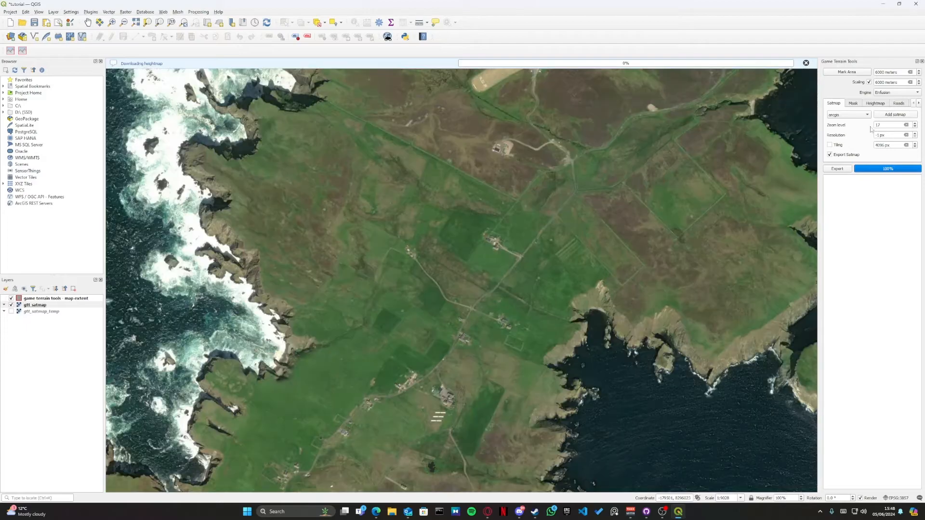
pyautogui.moveTo(532, 137); pyautogui.dragTo(450, 273)
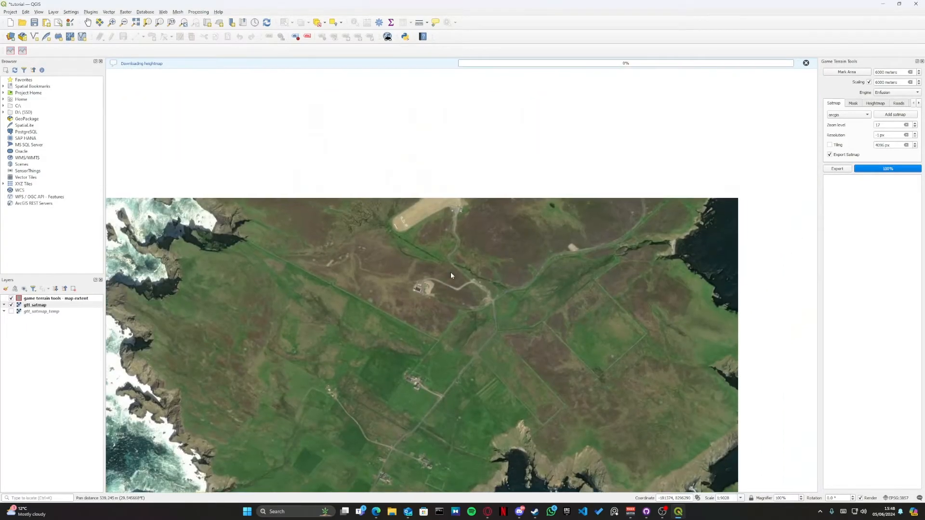
pyautogui.scroll(2, 432, 218)
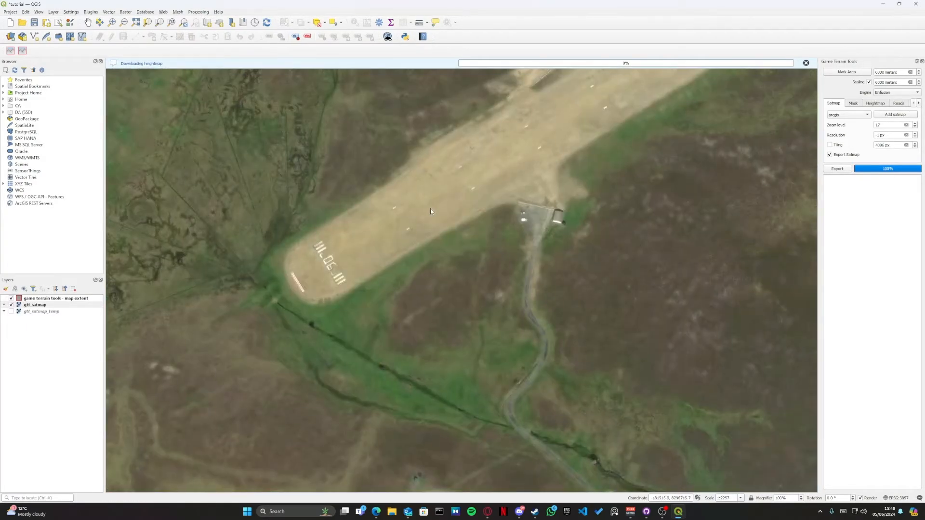
pyautogui.scroll(-2, 430, 208)
pyautogui.scroll(-1, 431, 217)
pyautogui.moveTo(450, 211); pyautogui.dragTo(436, 238)
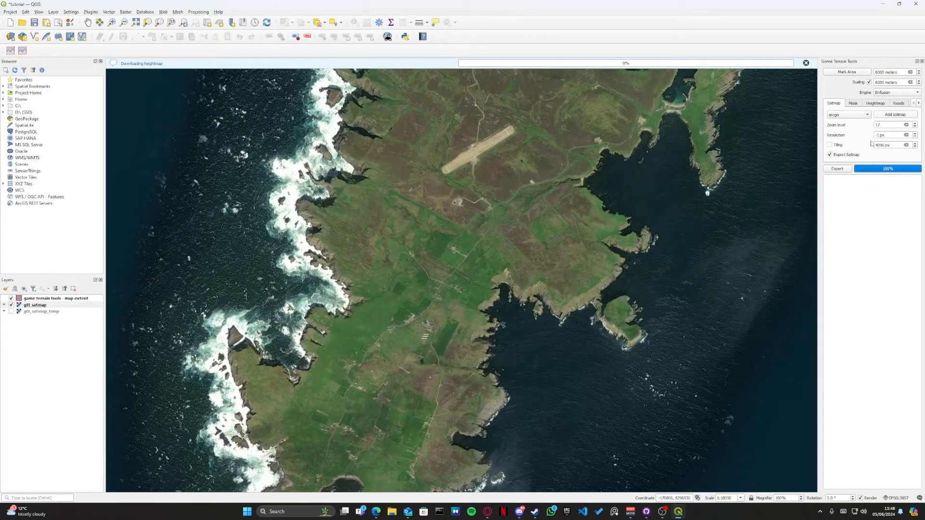
# Step: Export the arcgis satmap for the marked area, leaving tiling off
pyautogui.moveTo(876, 145); pyautogui.dragTo(889, 147)
pyautogui.click(890, 146)
pyautogui.click(841, 169)
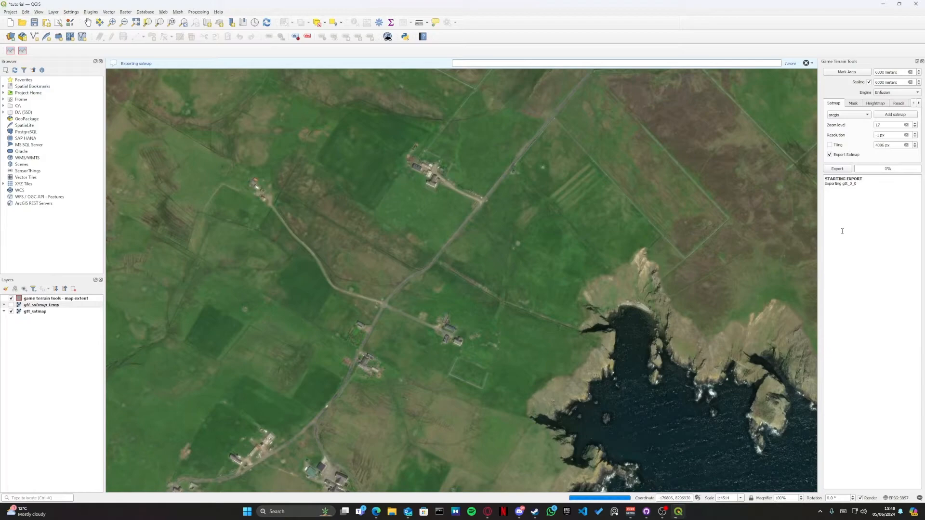
pyautogui.scroll(-3, 556, 266)
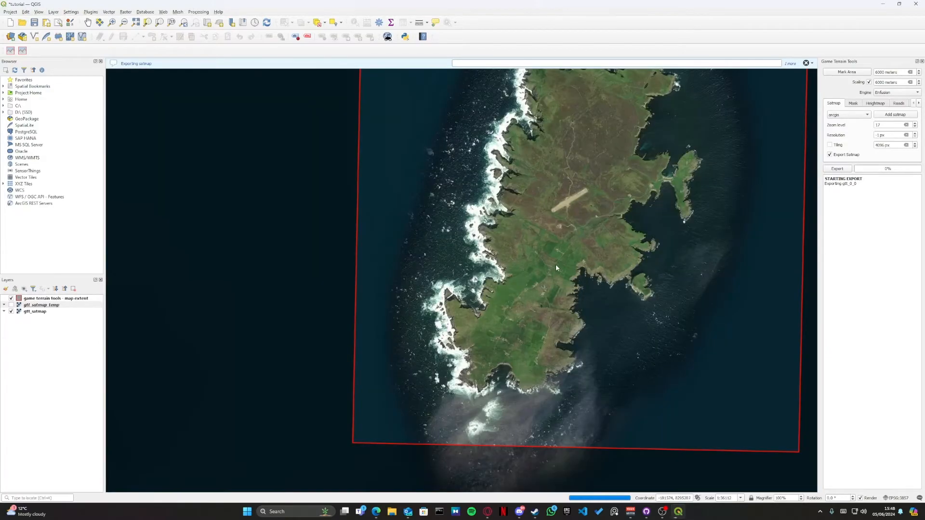
pyautogui.moveTo(581, 260); pyautogui.dragTo(537, 279)
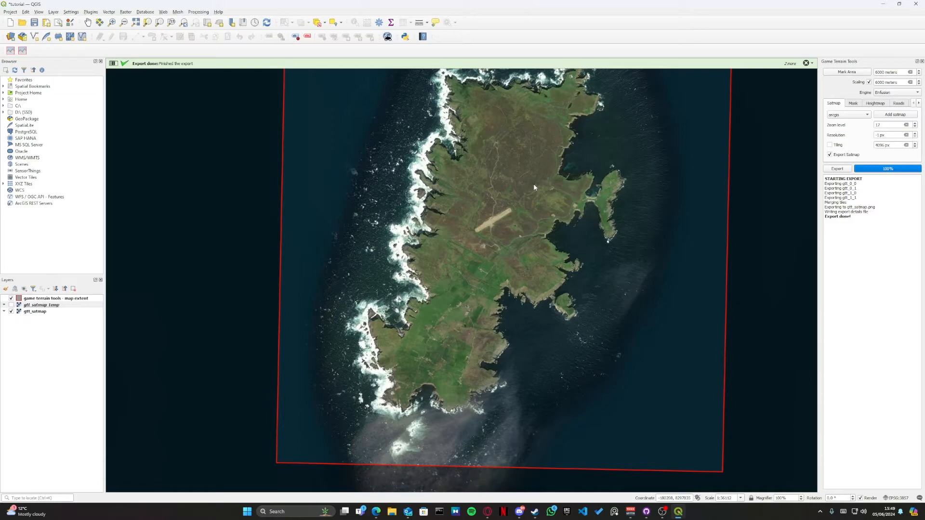
# Step: Exclude the satmap from the next export
pyautogui.click(873, 104)
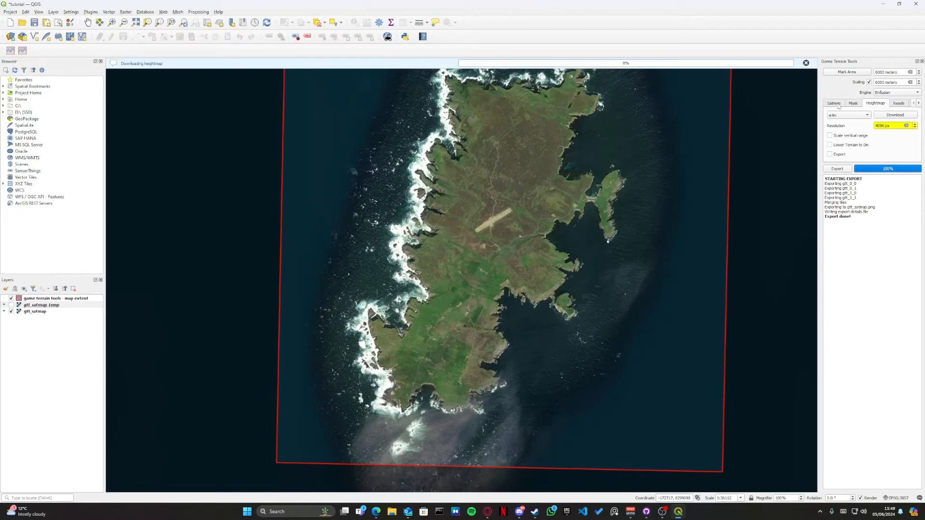
pyautogui.click(838, 105)
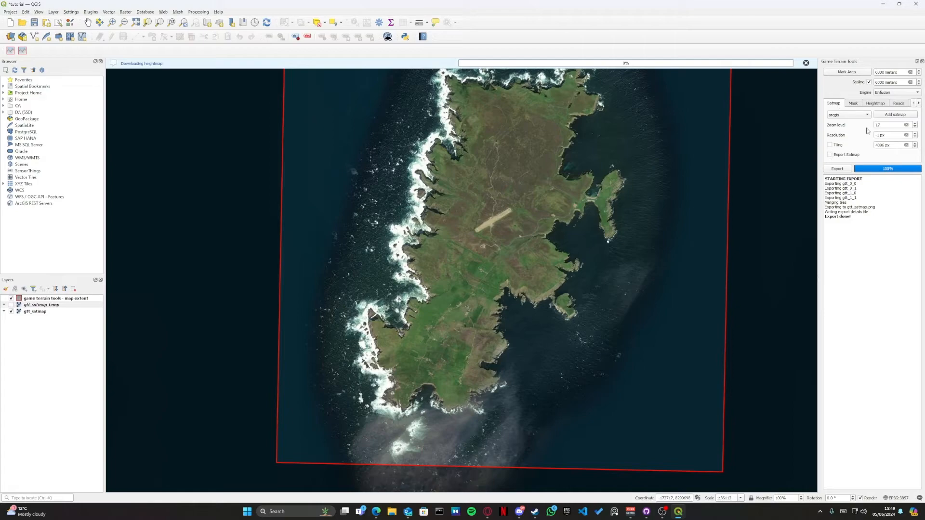
# Step: Enable heightmap export and download the srtm heightmap source for the marked area
pyautogui.click(881, 105)
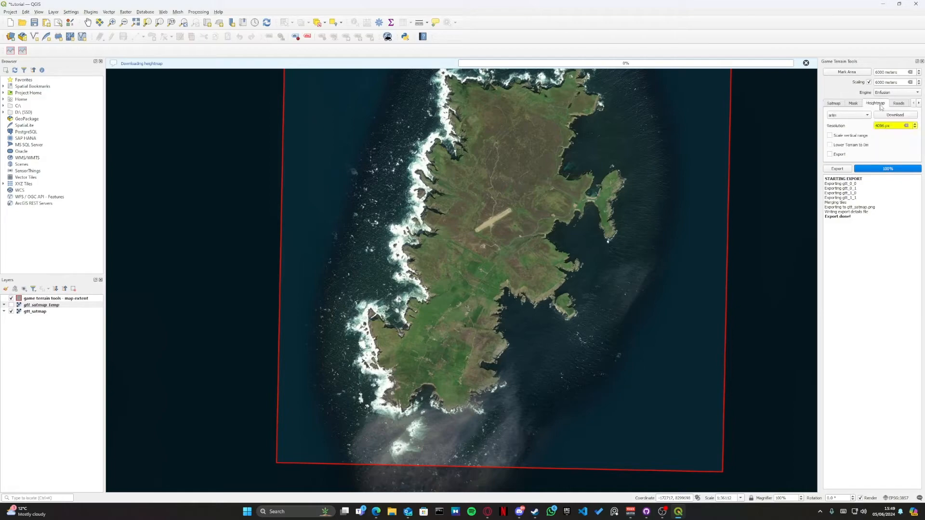
pyautogui.click(830, 154)
pyautogui.click(890, 116)
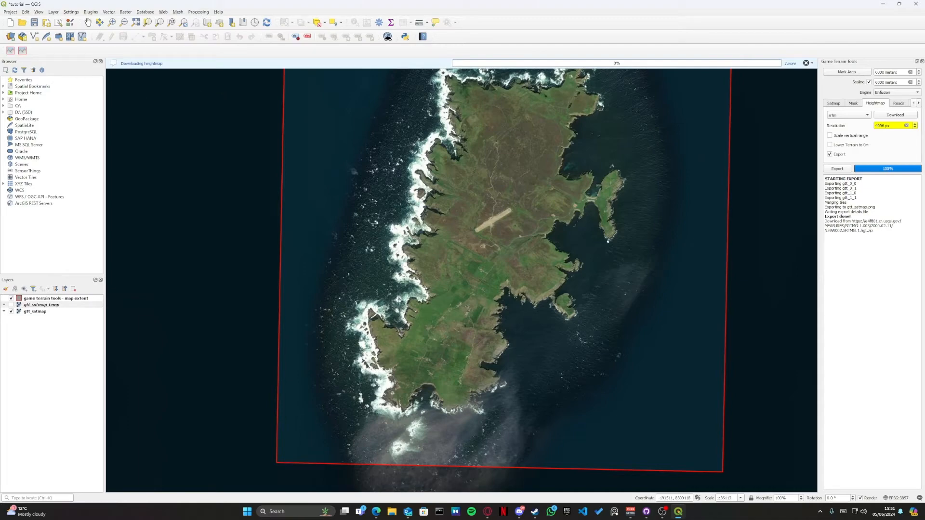
# Step: Switch to the Edge browser and open the data search from NASA Earthdata's Land Surface topic page
pyautogui.moveTo(0, 194); pyautogui.dragTo(641, 5)
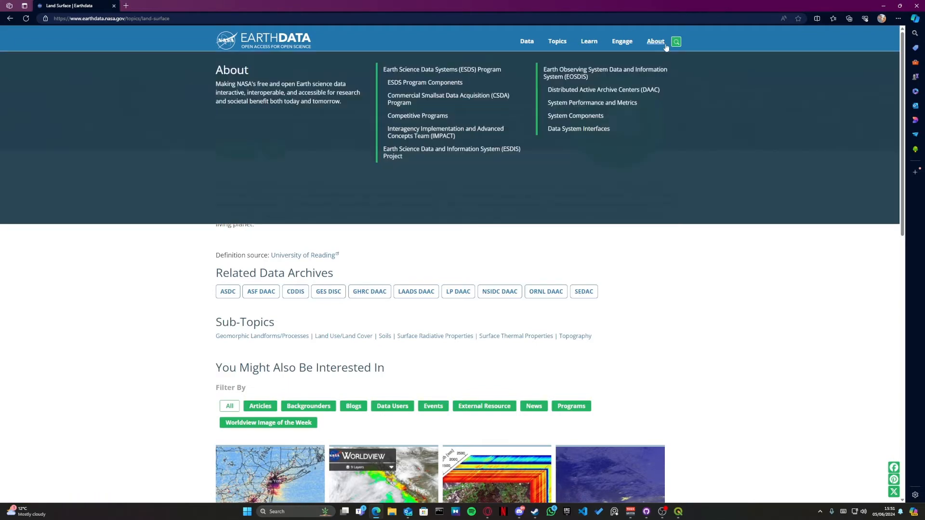
pyautogui.moveTo(528, 44)
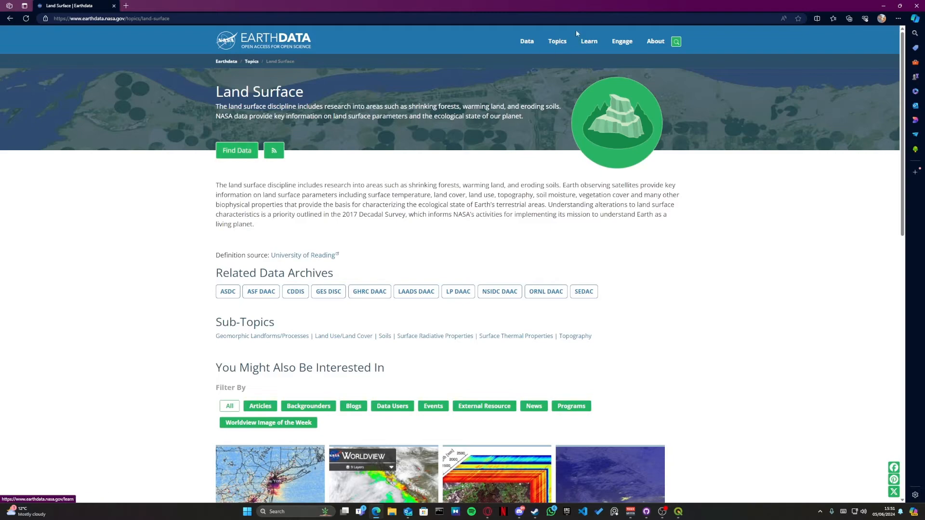
pyautogui.moveTo(617, 5); pyautogui.dragTo(458, 172)
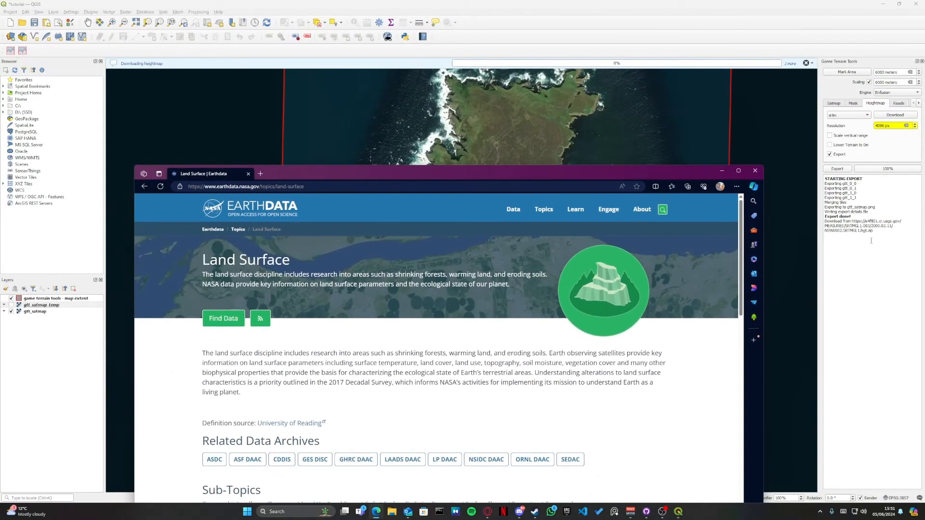
pyautogui.moveTo(674, 174); pyautogui.dragTo(701, 3)
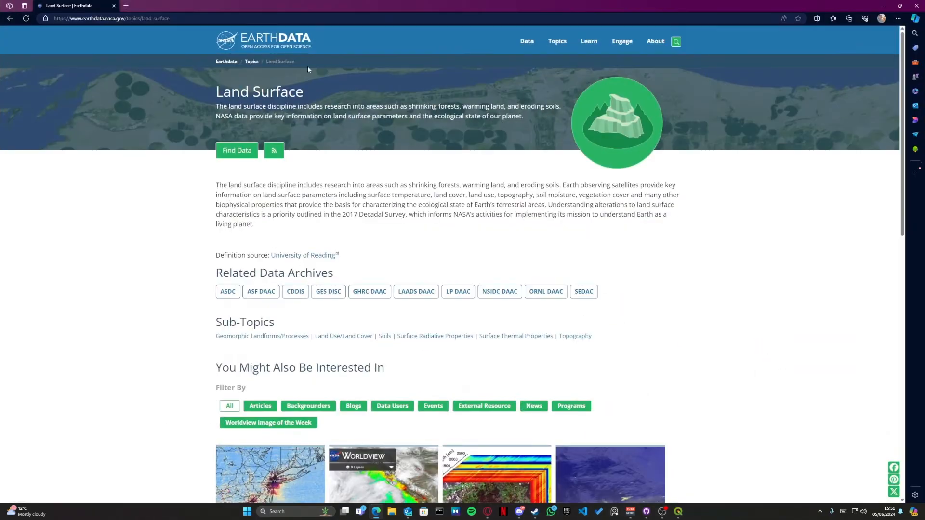
pyautogui.click(243, 150)
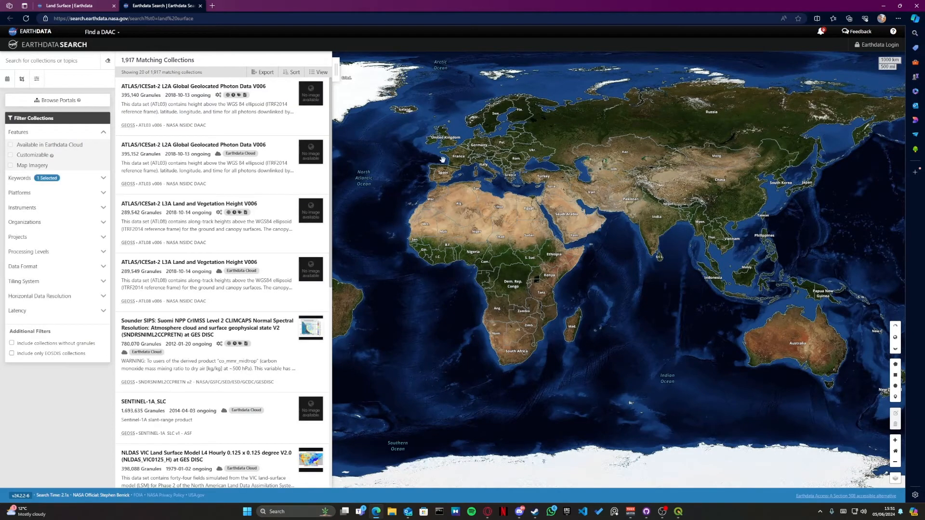
# Step: Limit the search to a rectangle around the small island between Orkney and Shetland, from about 59.40, -1.73 to 59.66, -1.52
pyautogui.moveTo(436, 148); pyautogui.dragTo(461, 154)
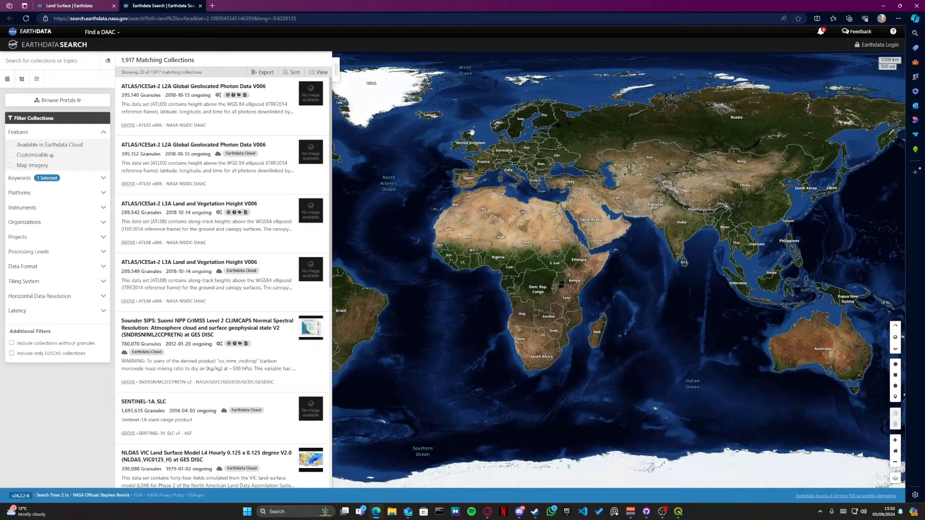
pyautogui.scroll(2, 471, 128)
pyautogui.scroll(2, 473, 118)
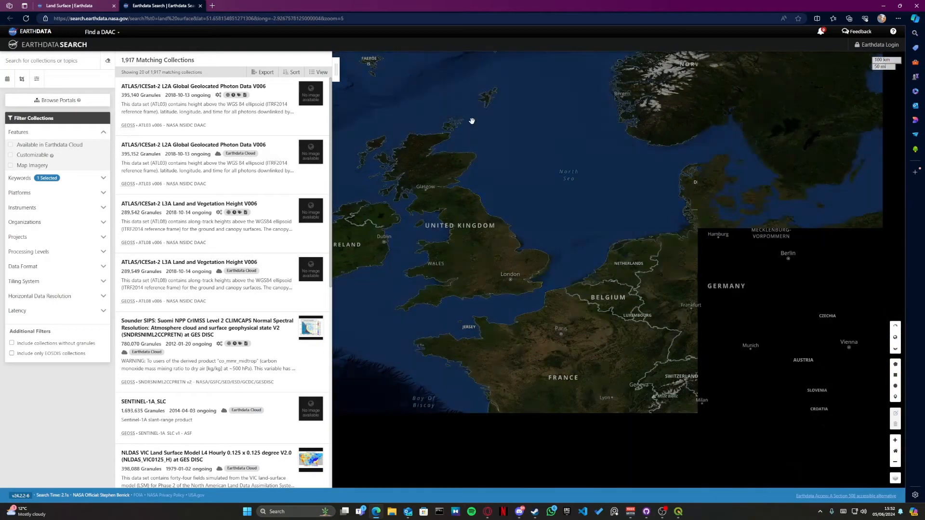
pyautogui.scroll(1, 478, 114)
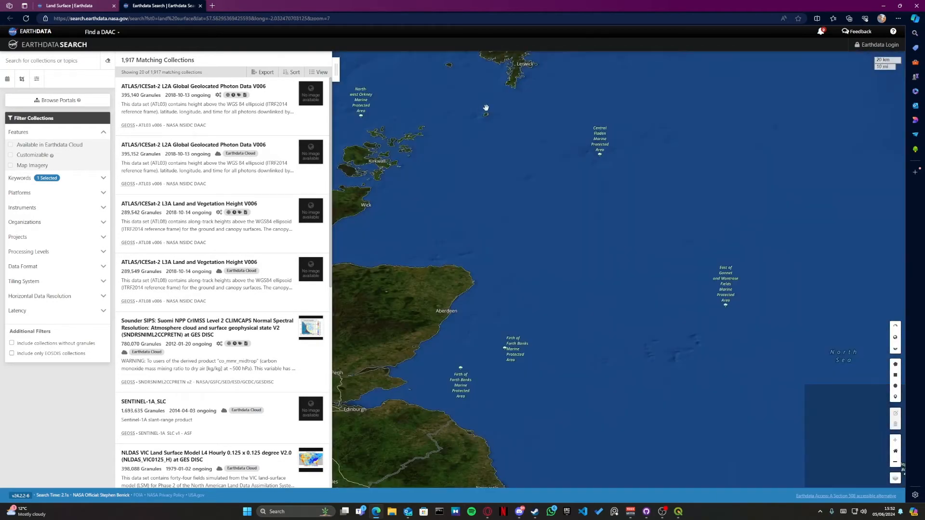
pyautogui.moveTo(478, 114); pyautogui.dragTo(527, 214)
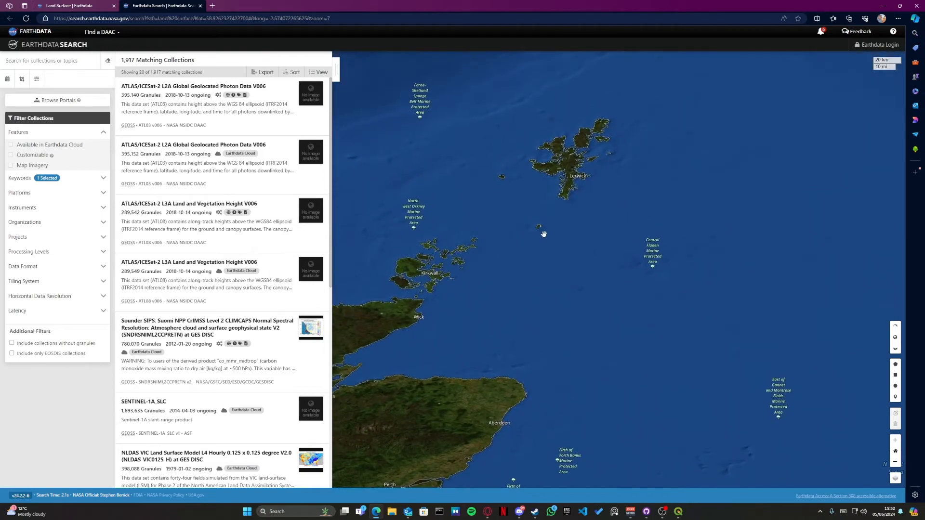
pyautogui.moveTo(488, 314); pyautogui.dragTo(486, 365)
pyautogui.moveTo(529, 297); pyautogui.dragTo(512, 290)
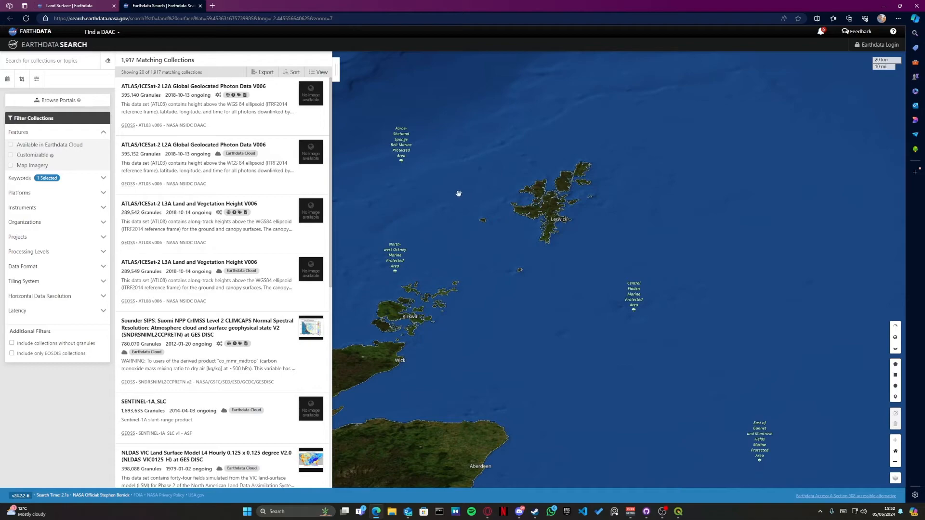
pyautogui.click(21, 80)
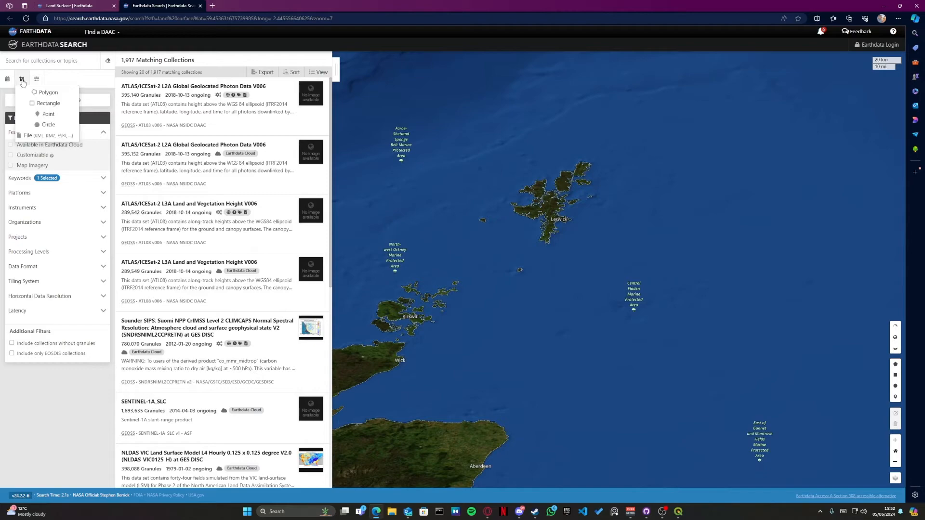
pyautogui.click(47, 103)
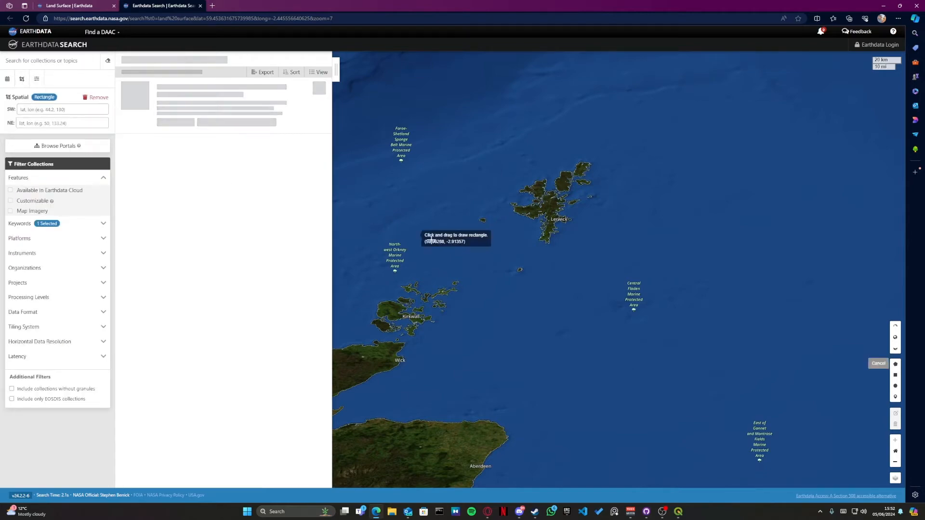
pyautogui.moveTo(510, 258); pyautogui.dragTo(529, 284)
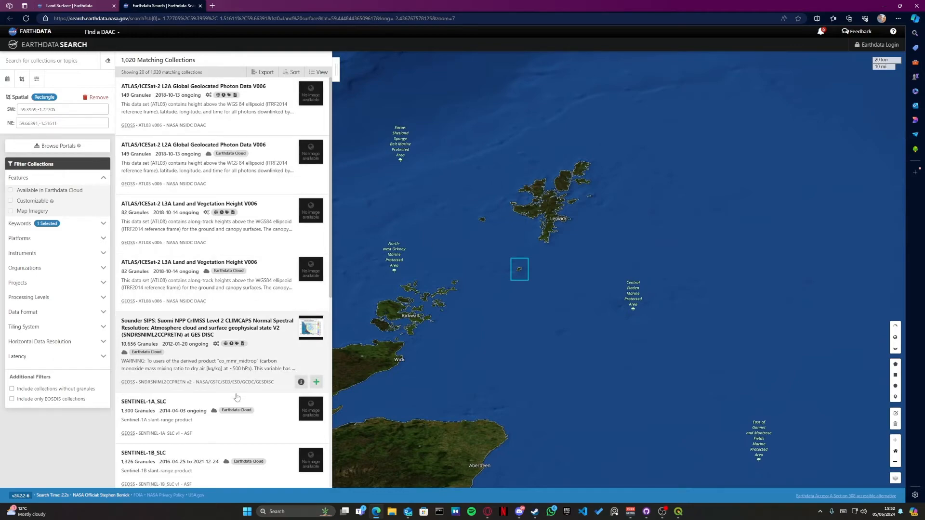
# Step: Browse the Land Surface collections and open the NASA Shuttle Radar Topography Mission Global 1 arc second V003 collection
pyautogui.scroll(-3, 254, 208)
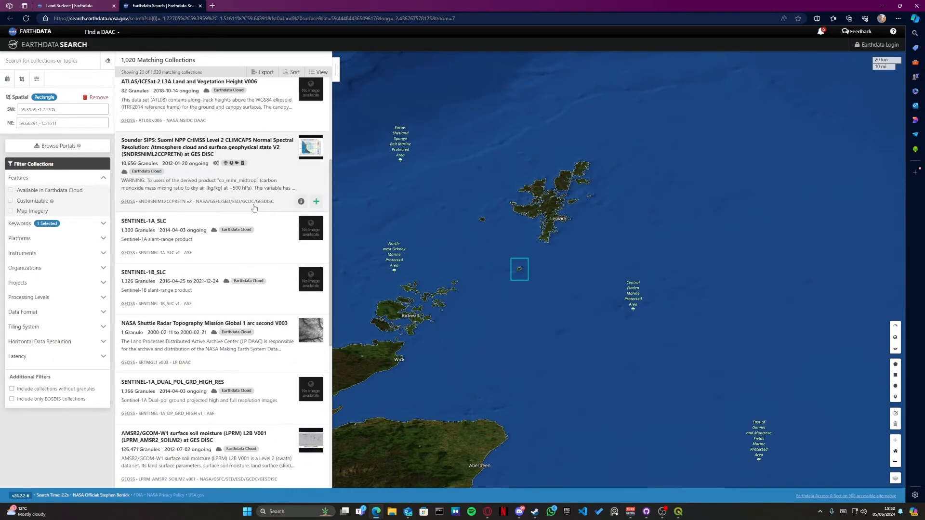
pyautogui.scroll(1, 263, 272)
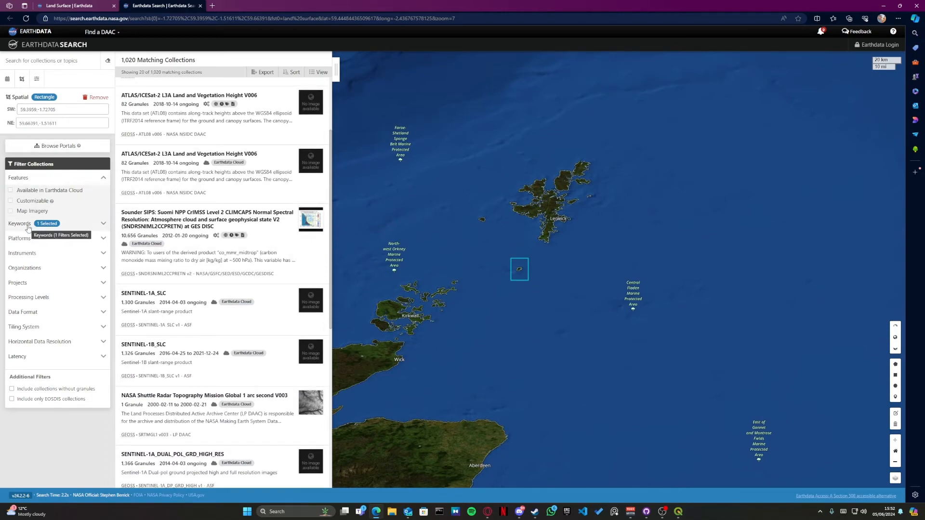
pyautogui.click(28, 226)
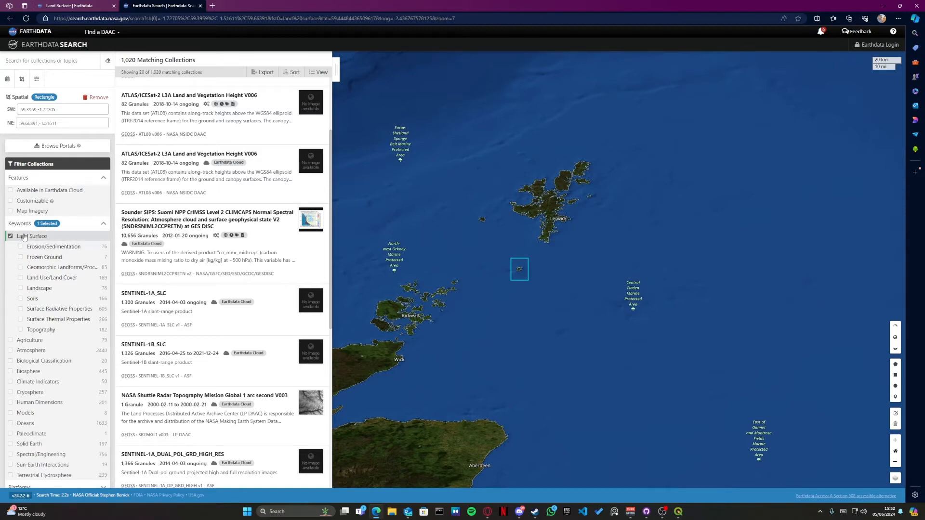
pyautogui.scroll(2, 240, 174)
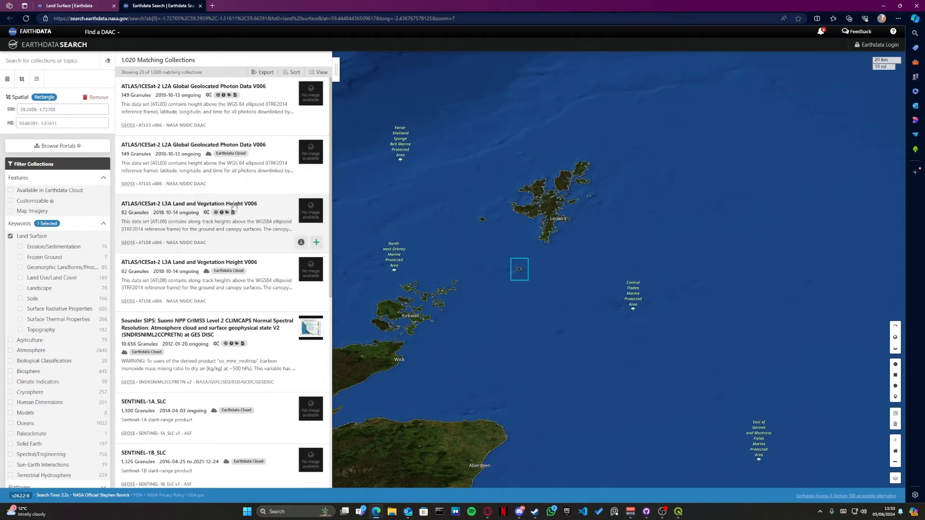
pyautogui.scroll(-3, 234, 206)
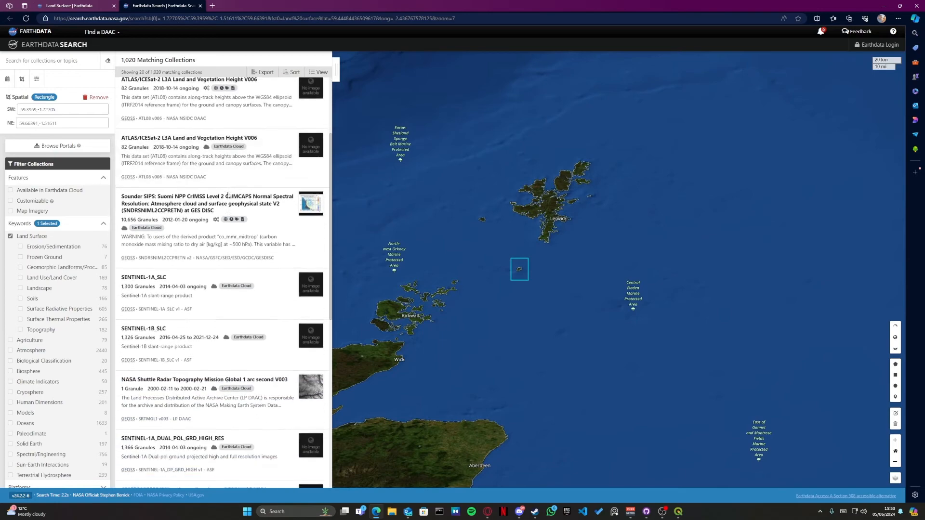
pyautogui.scroll(-2, 193, 241)
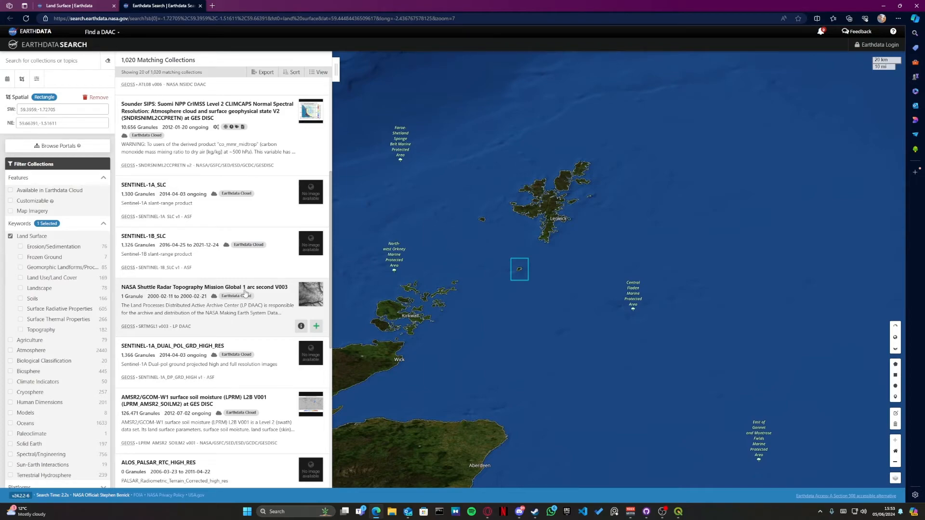
pyautogui.click(298, 293)
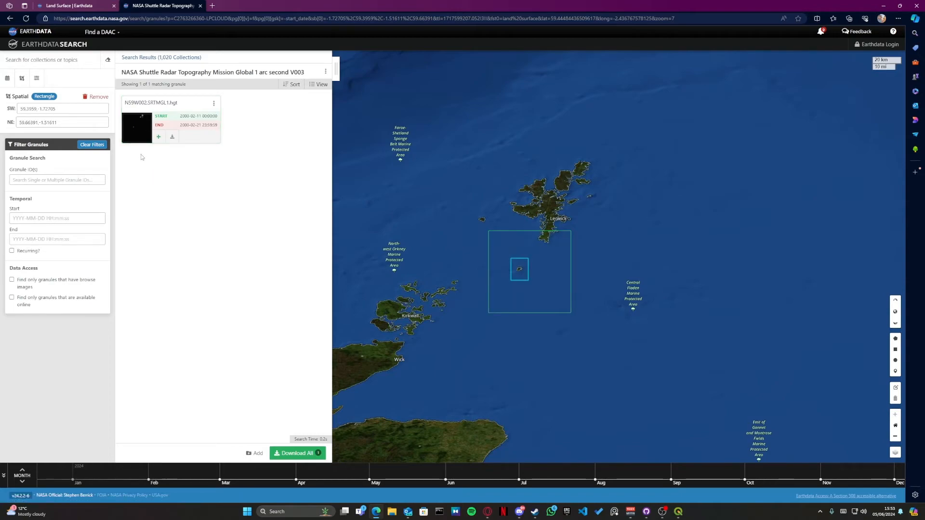
# Step: Select the N59W002.SRTMGL1.hgt granule covering the island and download its N59W002.SRTMGL1.hgt.zip file
pyautogui.click(168, 115)
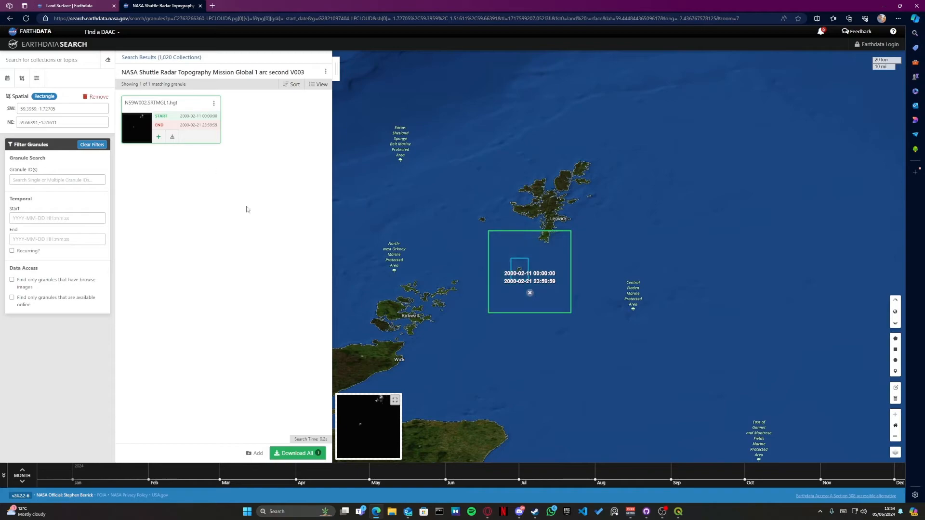
pyautogui.click(172, 138)
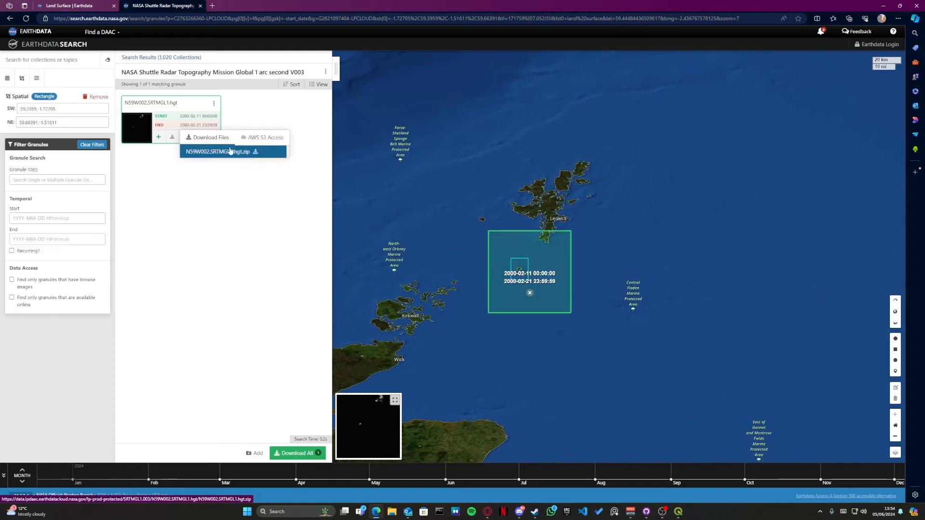
pyautogui.click(243, 154)
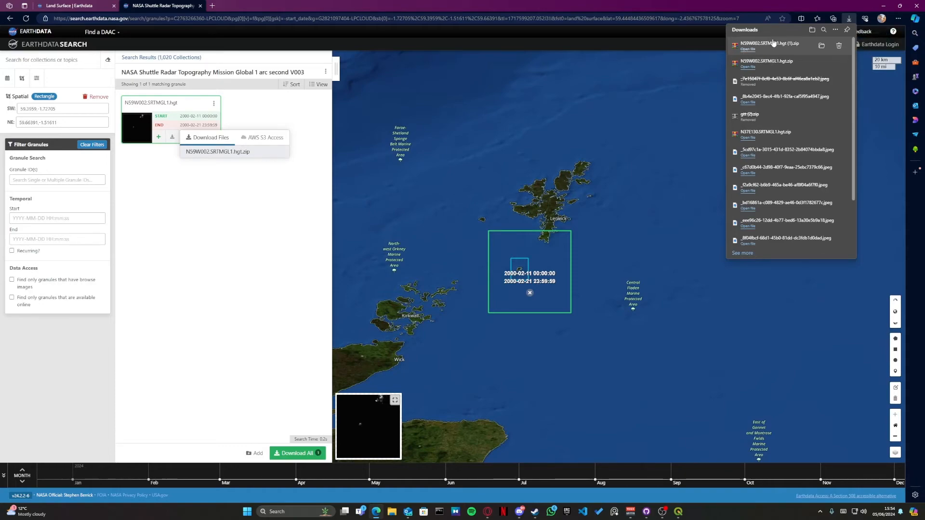
# Step: Open the downloaded N59W002.SRTMGL1.hgt archive in WinRAR, dismiss the trial notice and select N59W002.hgt
pyautogui.click(748, 49)
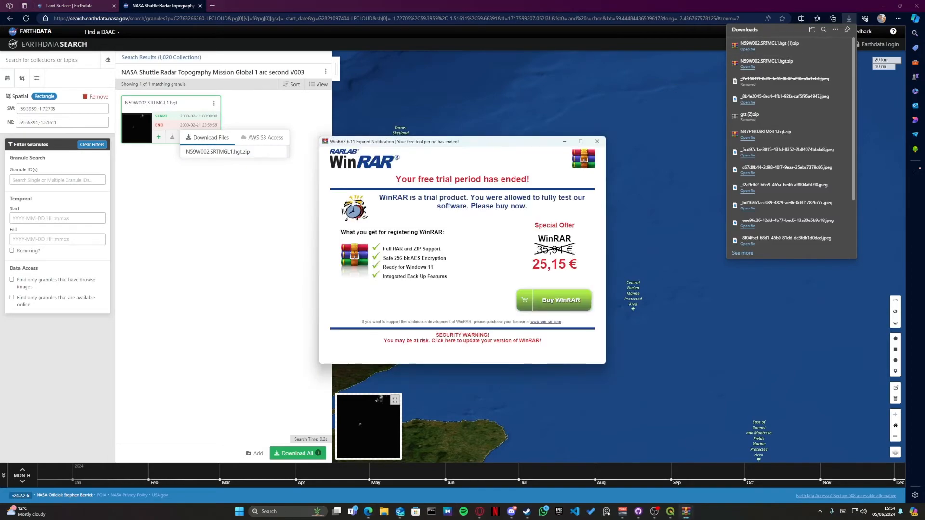
pyautogui.click(597, 141)
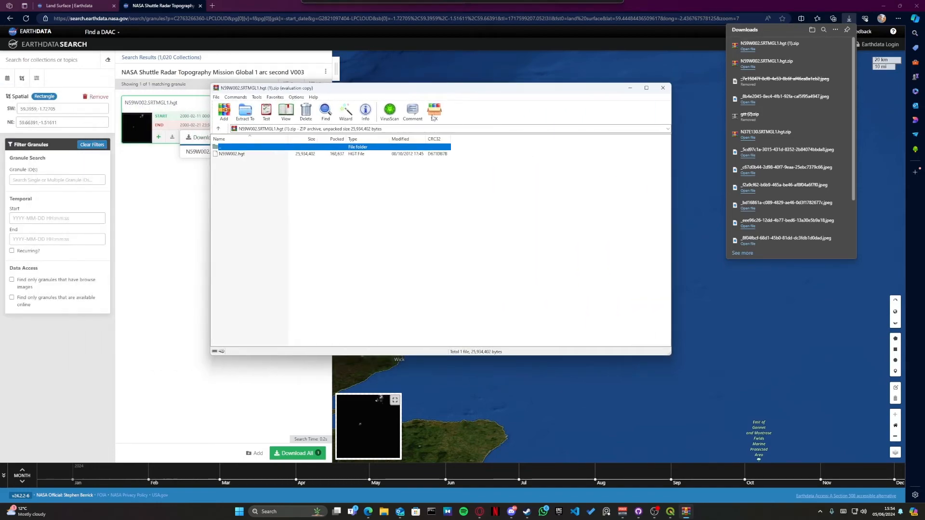
pyautogui.click(229, 159)
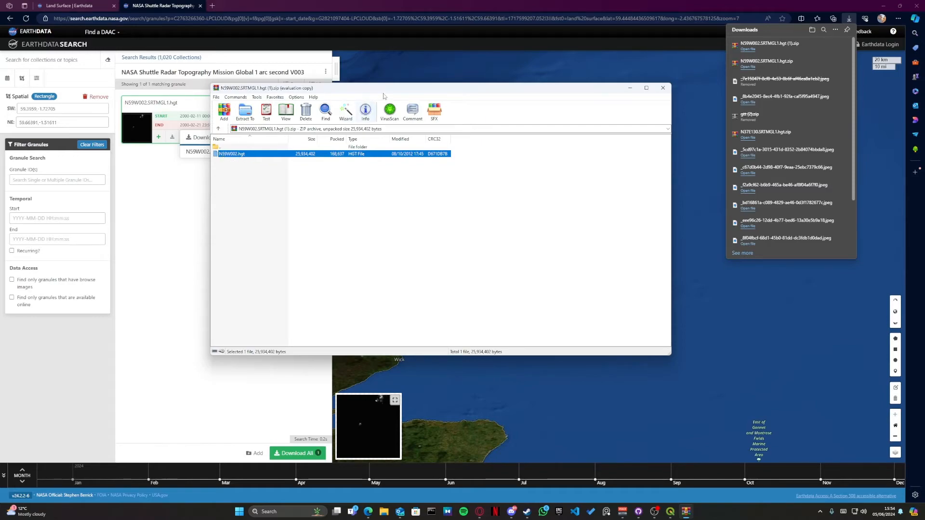
pyautogui.moveTo(386, 92); pyautogui.dragTo(479, 78)
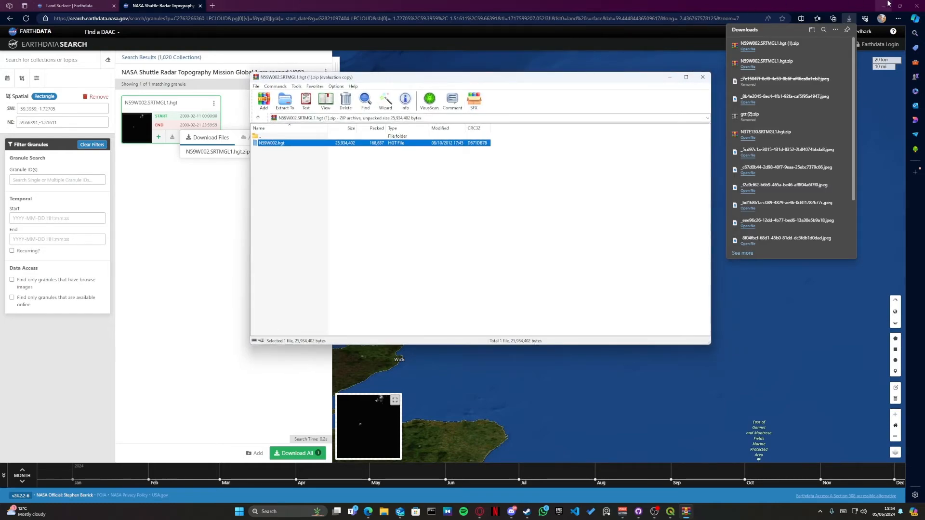
# Step: Switch to QGIS, add N59W002.hgt from the archive as a layer below the map extent, and close the archive
pyautogui.click(886, 5)
pyautogui.click(886, 6)
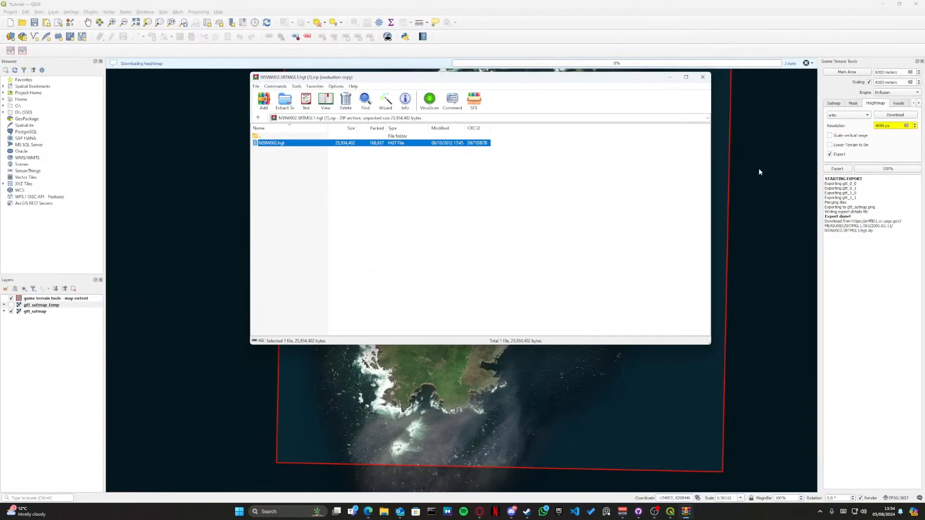
pyautogui.moveTo(453, 83); pyautogui.dragTo(625, 42)
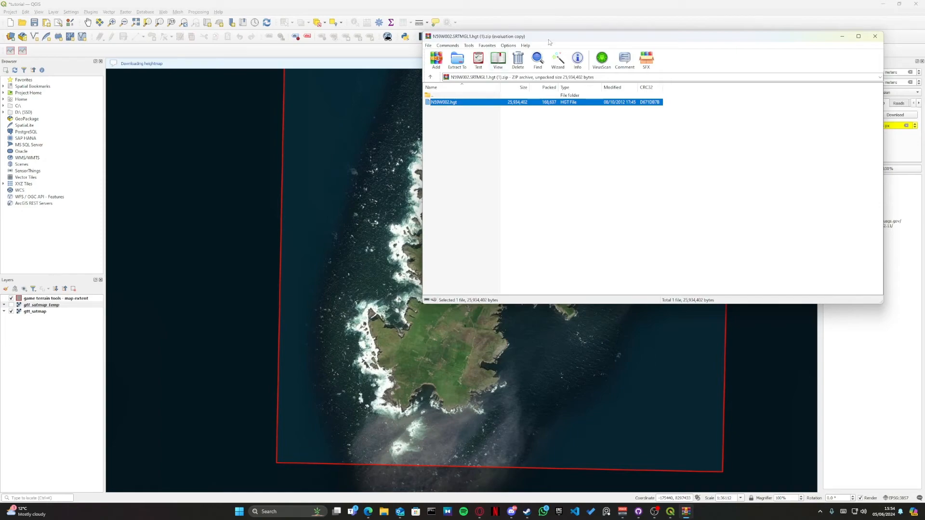
pyautogui.moveTo(505, 31)
pyautogui.mouseDown()
pyautogui.moveTo(536, 33)
pyautogui.moveTo(519, 33)
pyautogui.mouseUp()
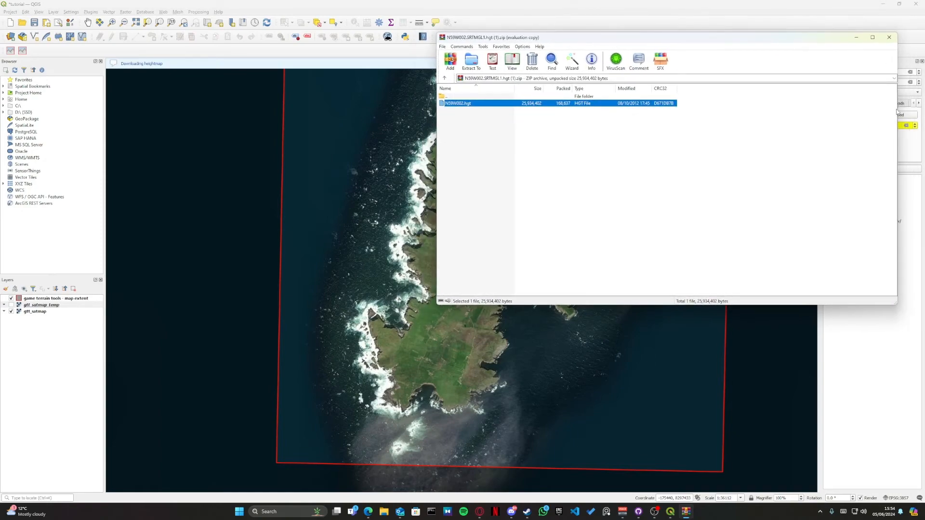
pyautogui.moveTo(897, 112); pyautogui.dragTo(727, 112)
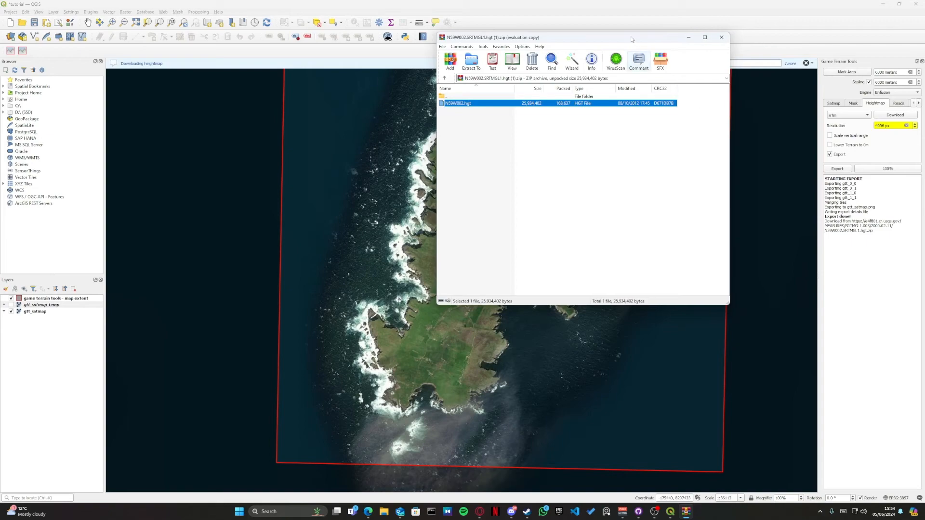
pyautogui.moveTo(633, 38); pyautogui.dragTo(750, 41)
pyautogui.moveTo(560, 117); pyautogui.dragTo(41, 333)
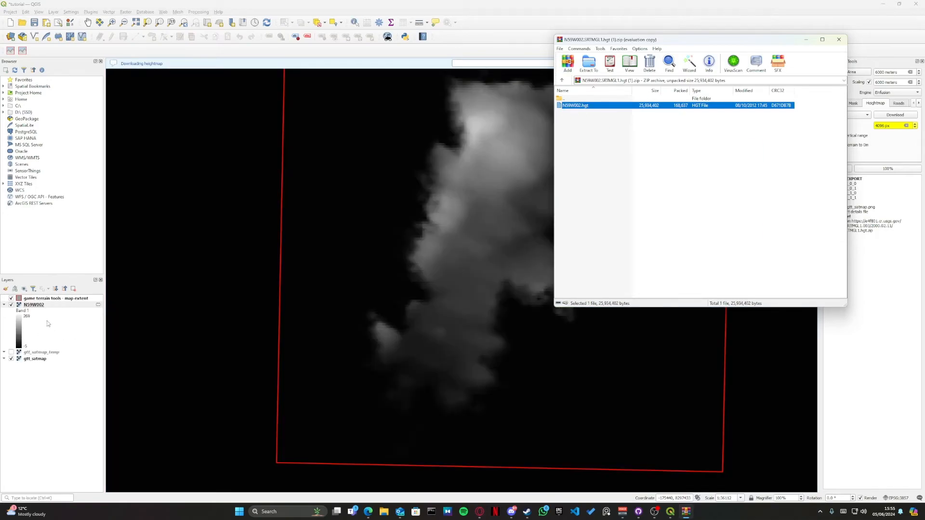
pyautogui.click(839, 40)
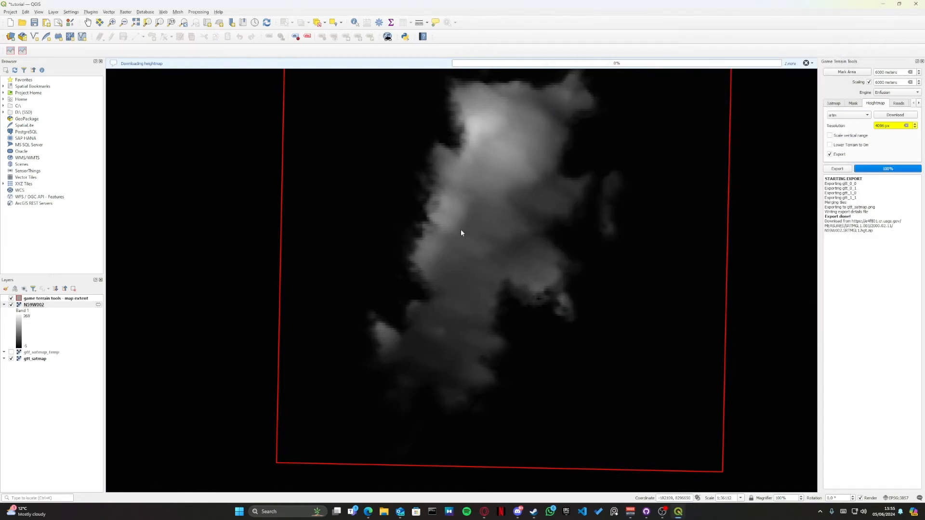
# Step: Examine how much of the surrounding area the heightmap tile covers and how it fills the marked island area
pyautogui.scroll(-2, 559, 232)
pyautogui.moveTo(571, 195); pyautogui.dragTo(442, 270)
pyautogui.scroll(-2, 483, 222)
pyautogui.scroll(-1, 492, 216)
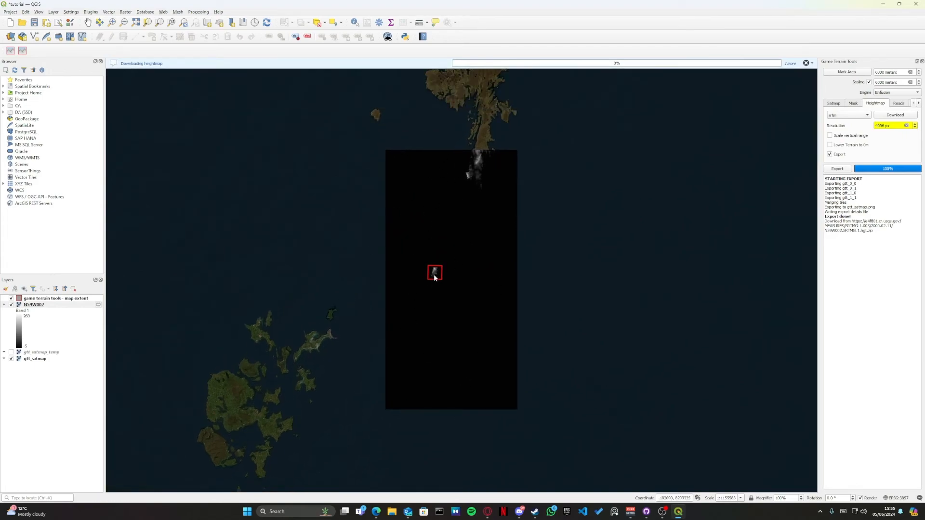
pyautogui.scroll(3, 433, 284)
pyautogui.moveTo(428, 296); pyautogui.dragTo(432, 253)
pyautogui.scroll(1, 424, 258)
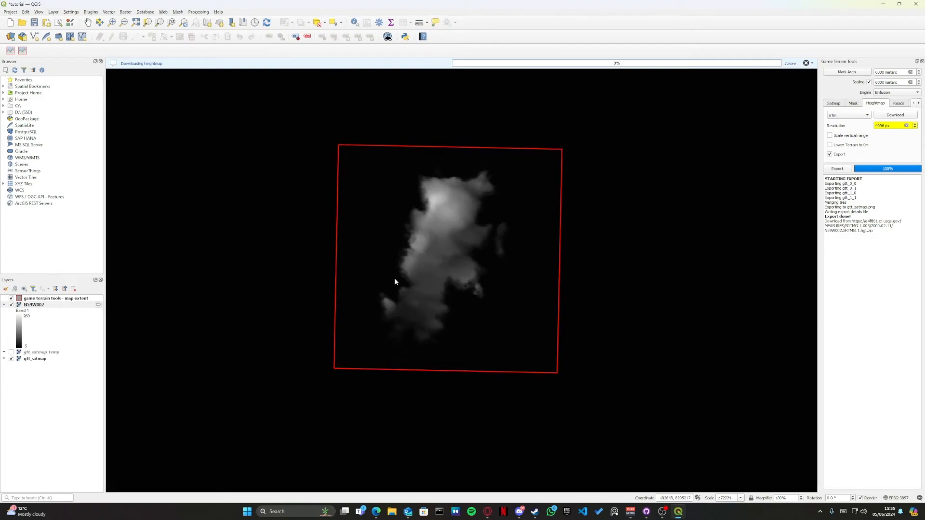
pyautogui.scroll(-4, 395, 279)
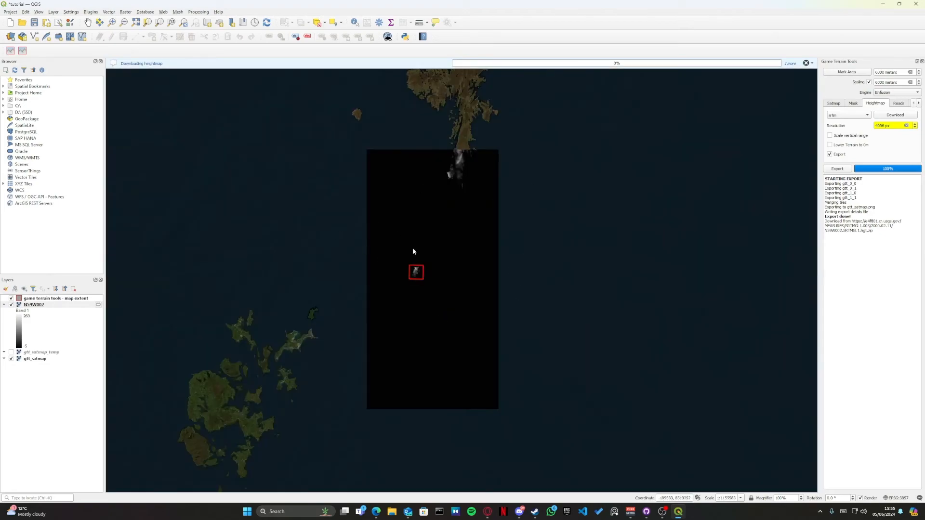
pyautogui.scroll(5, 421, 274)
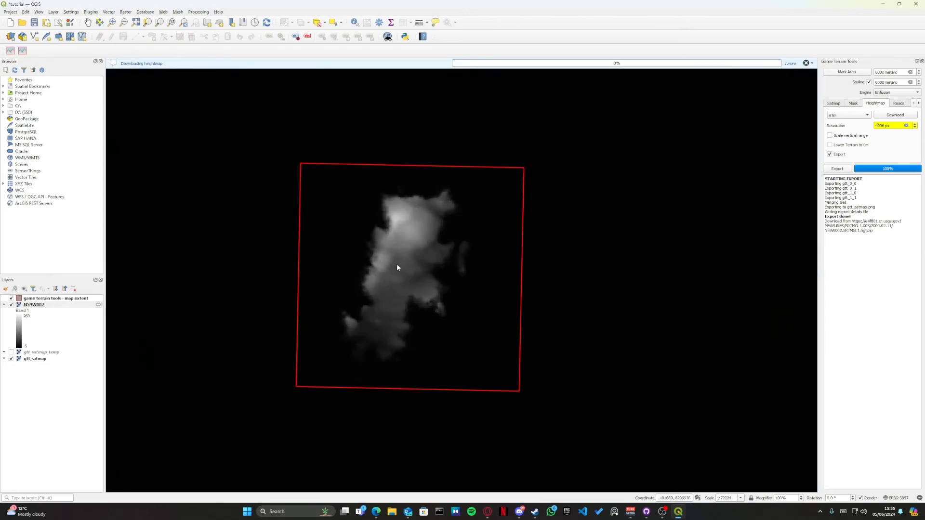
pyautogui.scroll(-1, 397, 197)
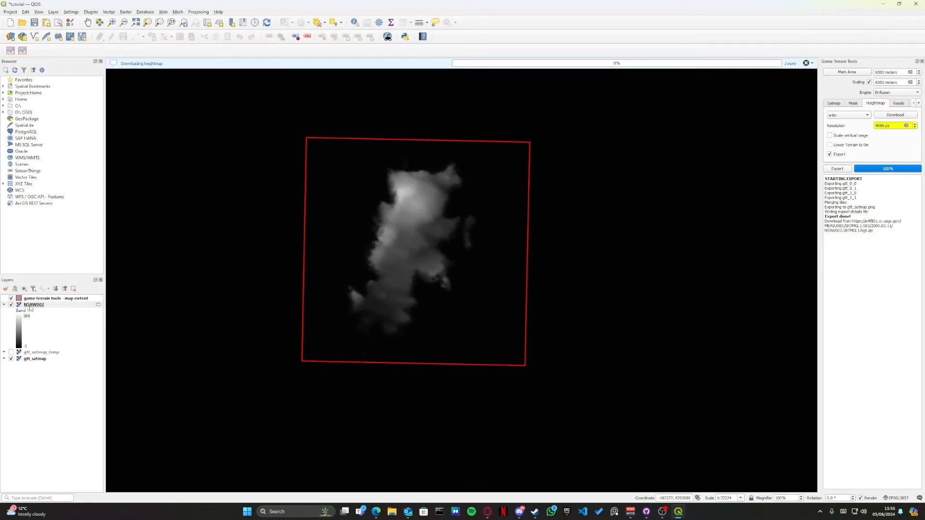
# Step: Rename the N59W002 layer as gtt_heightmap
pyautogui.click(30, 306)
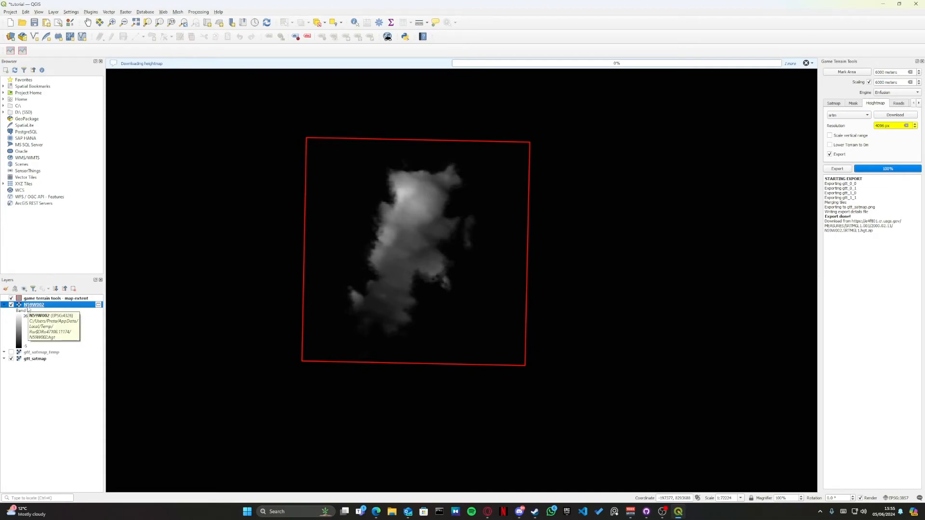
pyautogui.press('F2')
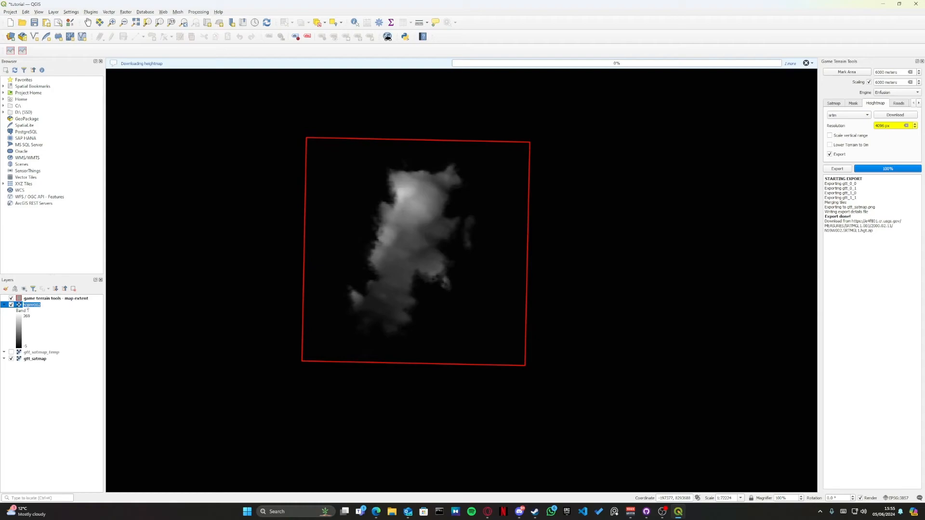
pyautogui.write('d')
pyautogui.click(27, 306)
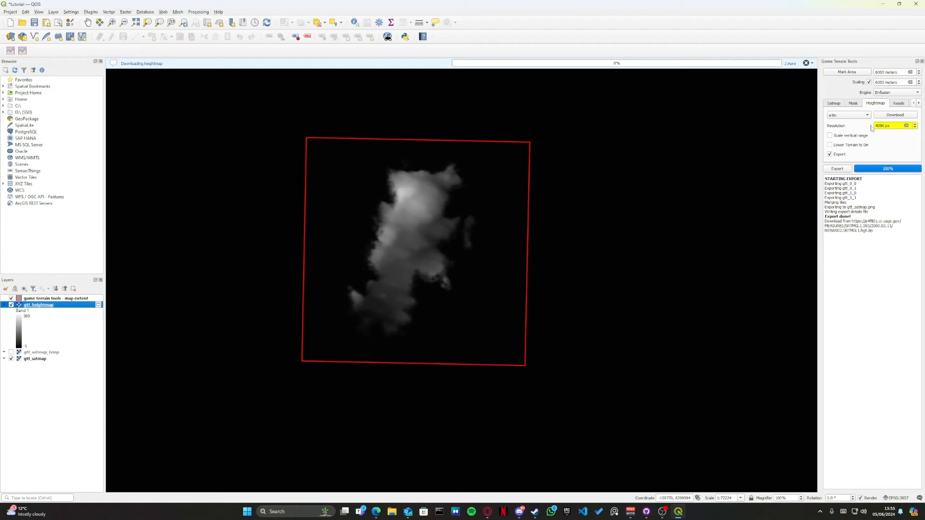
# Step: Export the heightmap of the marked area at a resolution of 4096 px
pyautogui.click(876, 127)
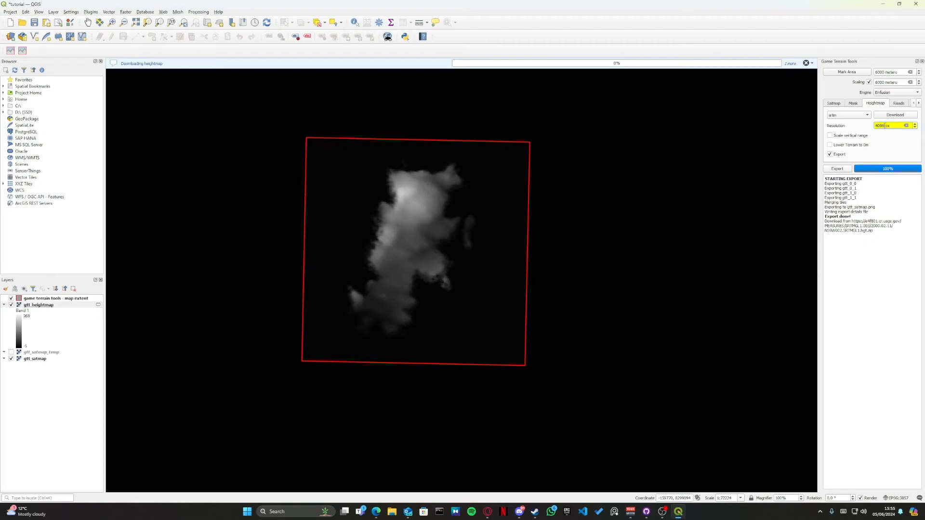
pyautogui.click(887, 135)
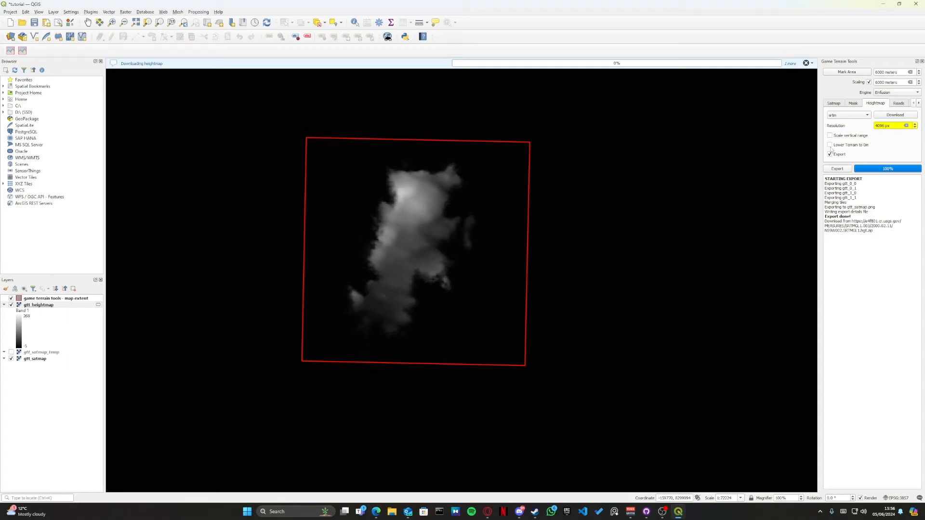
pyautogui.click(841, 171)
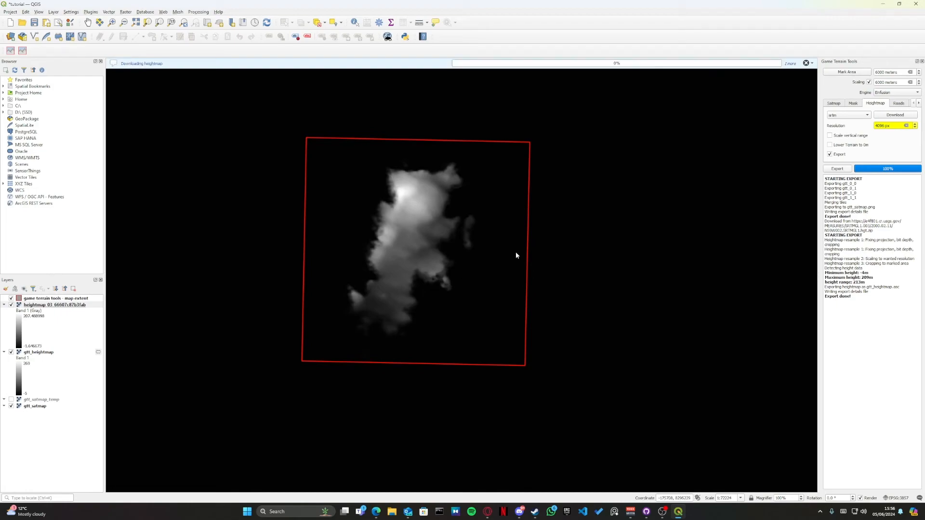
# Step: Enable the export of roads and shapes, and download the road and shape data for the marked area
pyautogui.click(899, 104)
pyautogui.click(875, 104)
pyautogui.click(899, 105)
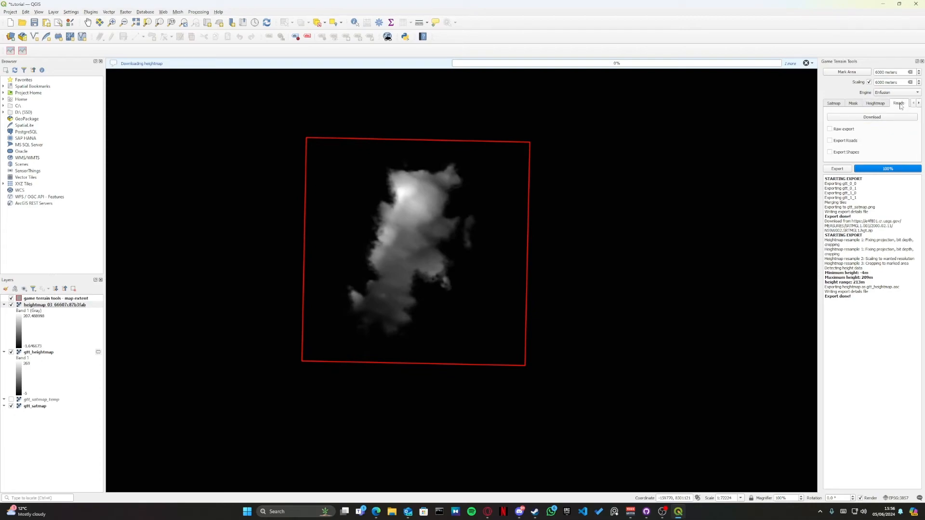
pyautogui.click(830, 141)
pyautogui.click(830, 153)
pyautogui.click(865, 119)
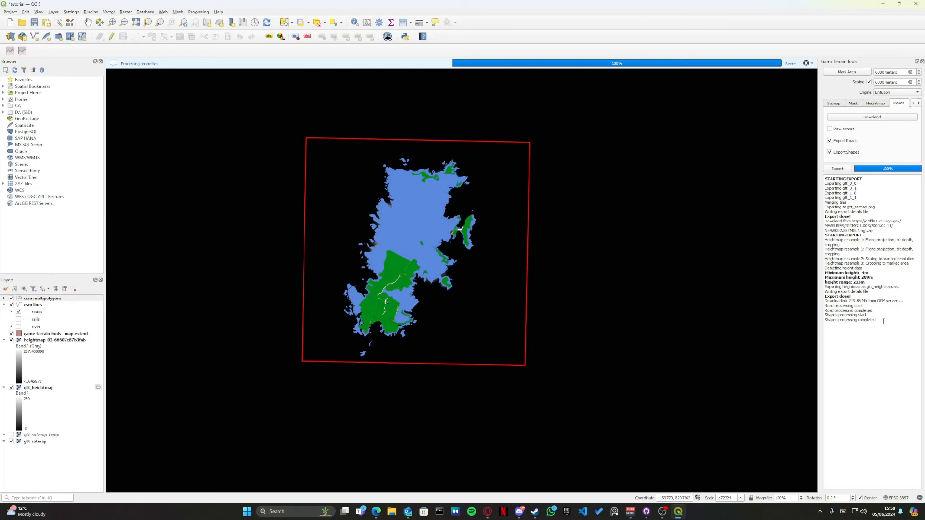
# Step: Dismiss all the download and processing notifications above the map
pyautogui.moveTo(850, 324); pyautogui.dragTo(824, 321)
pyautogui.click(838, 293)
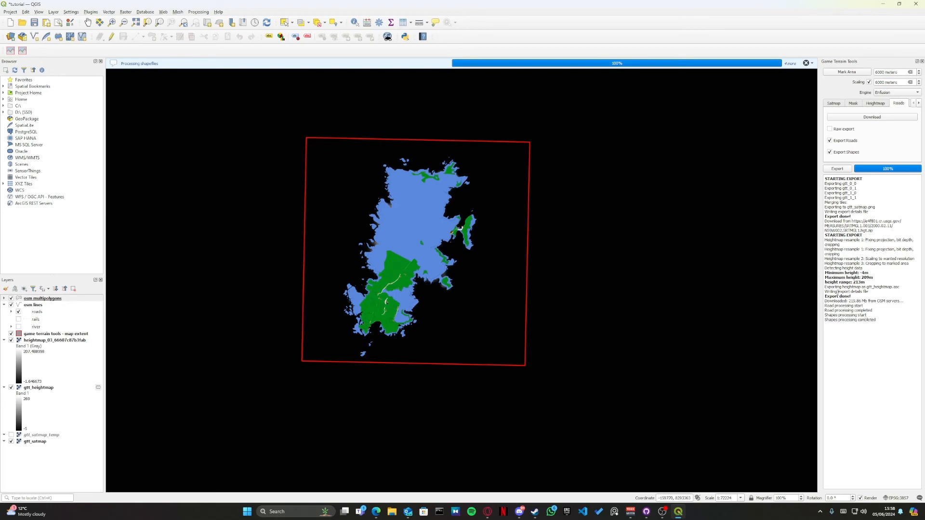
pyautogui.click(806, 63)
pyautogui.click(806, 63)
pyautogui.click(806, 63)
pyautogui.click(806, 63)
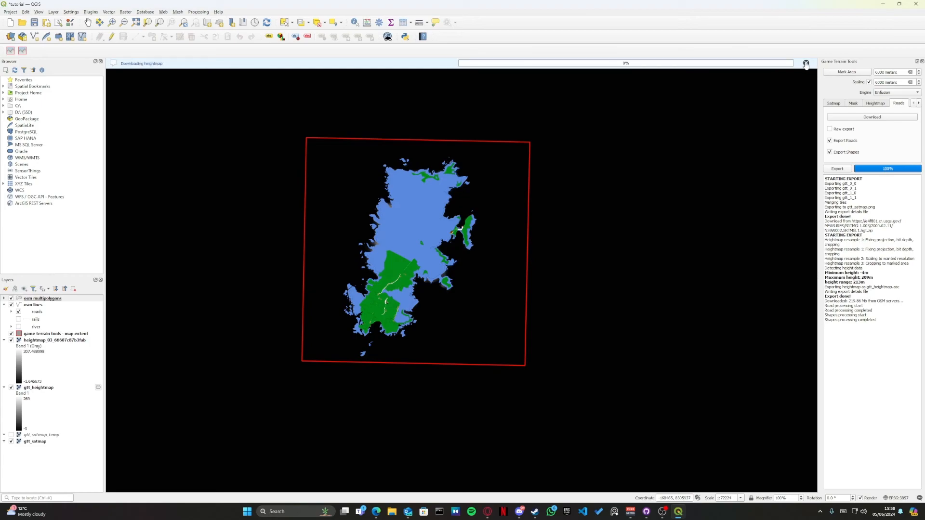
pyautogui.click(806, 63)
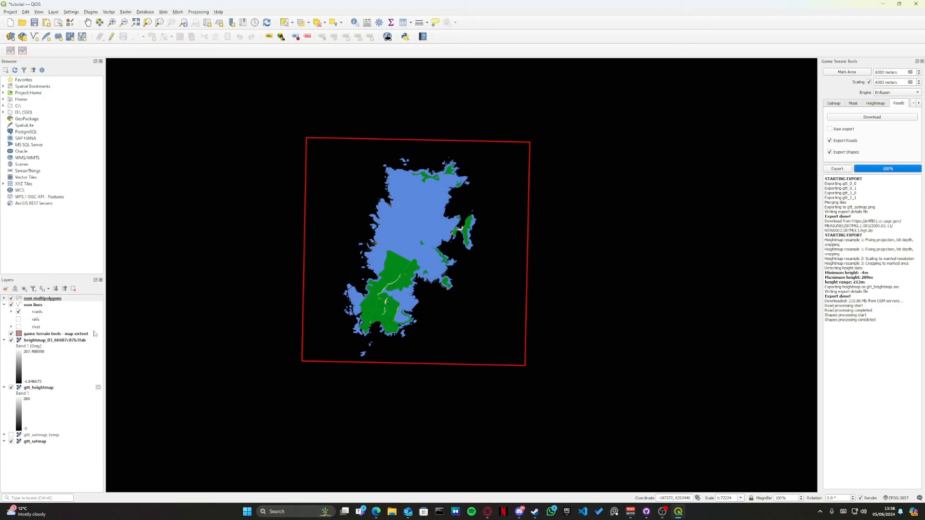
# Step: Expand the osm multipolygons layer and hide its Farm Grass, Residential Grass, Clean Grass, Grass, Trees and Heath categories
pyautogui.click(4, 299)
pyautogui.click(18, 305)
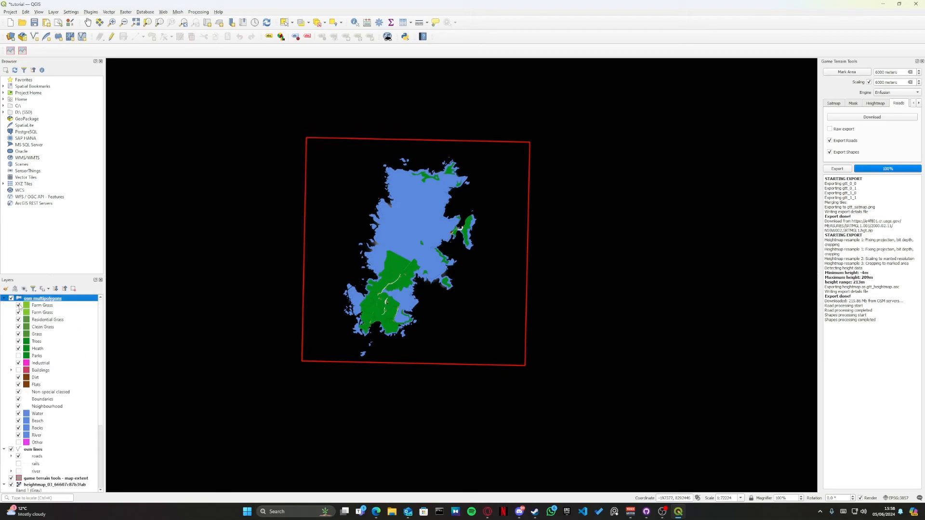
pyautogui.click(18, 313)
pyautogui.click(18, 320)
pyautogui.click(18, 327)
pyautogui.click(18, 335)
pyautogui.click(19, 342)
pyautogui.click(18, 349)
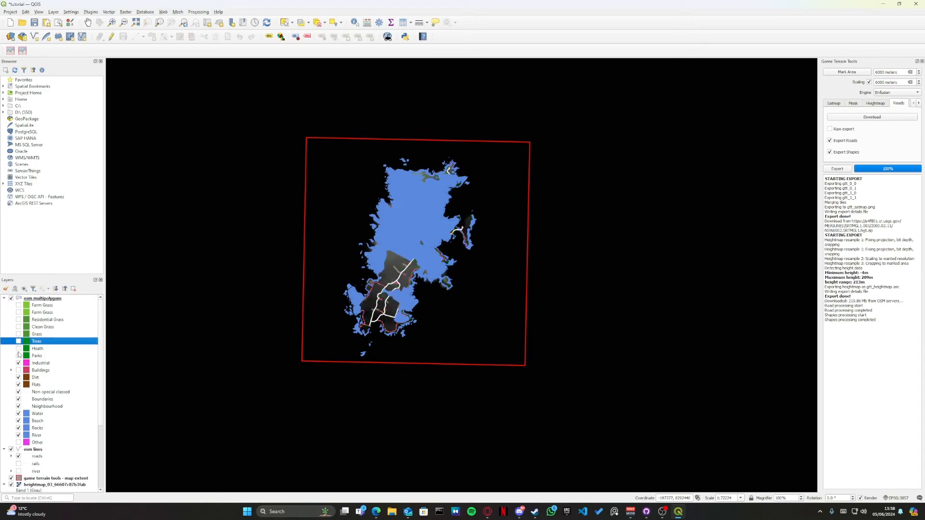
pyautogui.click(18, 356)
# Step: Hide the Water, Beach, Rocks and River categories of the osm multipolygons layer
pyautogui.click(18, 413)
pyautogui.click(19, 420)
pyautogui.click(18, 428)
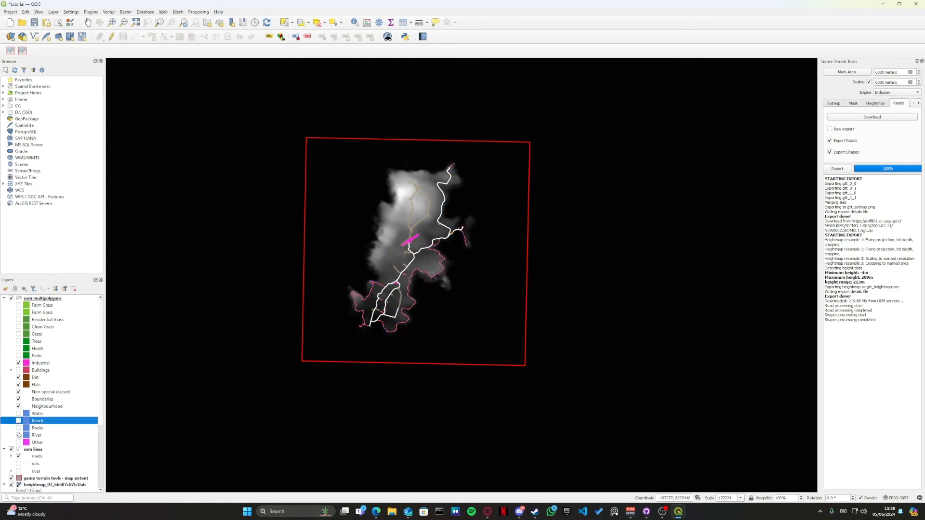
pyautogui.click(18, 436)
# Step: Hide the Neighbourhood, Boundaries, Non-special classed, Flats, Dirt and Industrial categories, and check the subcategories under Buildings
pyautogui.click(18, 406)
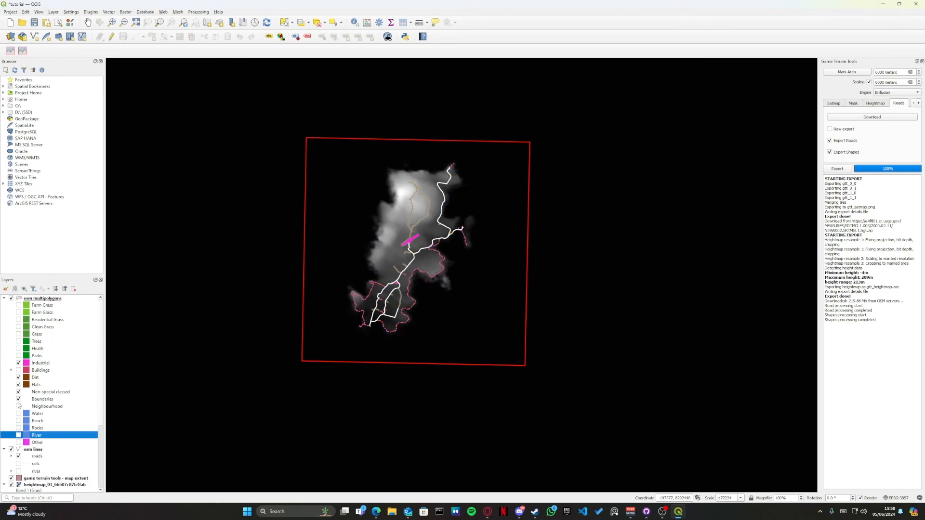
pyautogui.click(18, 399)
pyautogui.click(19, 392)
pyautogui.click(18, 385)
pyautogui.click(18, 377)
pyautogui.click(18, 363)
pyautogui.click(11, 370)
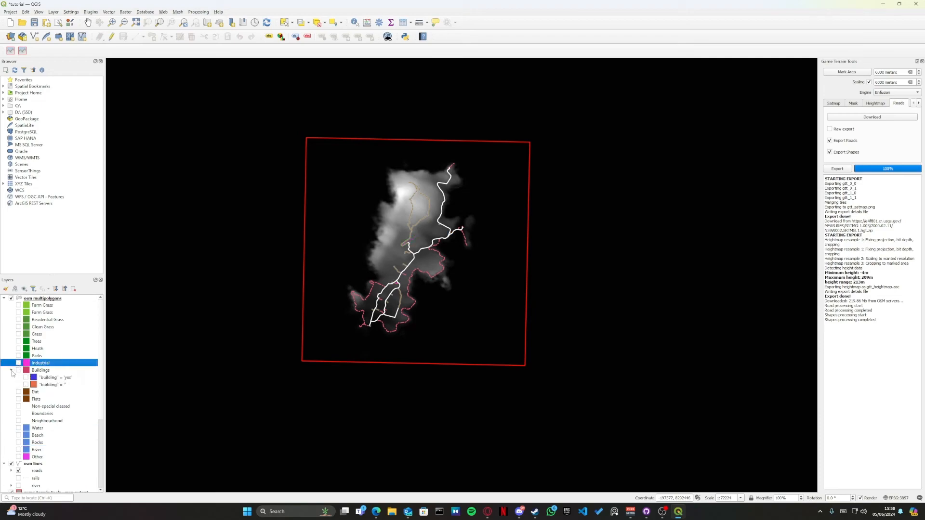
pyautogui.click(11, 370)
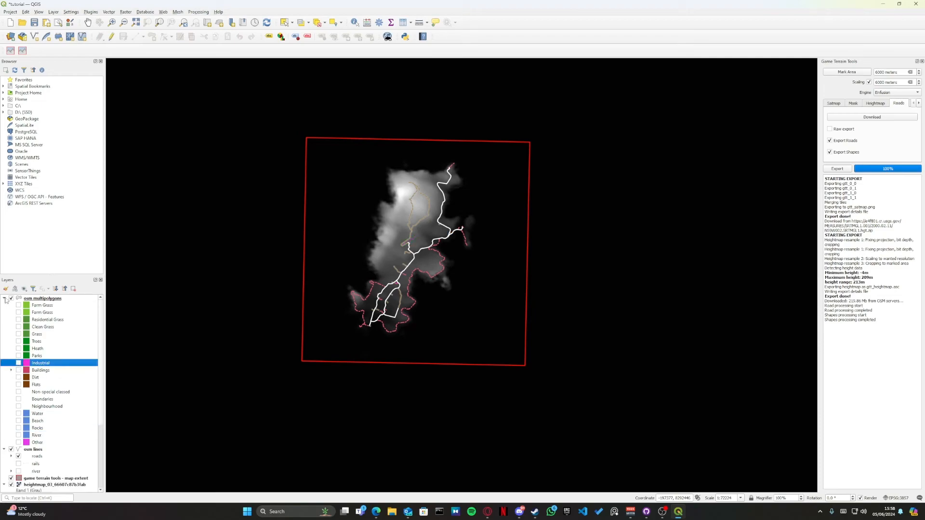
# Step: Toggle the Trees category on and off to examine its coverage, leaving it hidden, and collapse the osm multipolygons layer
pyautogui.click(18, 341)
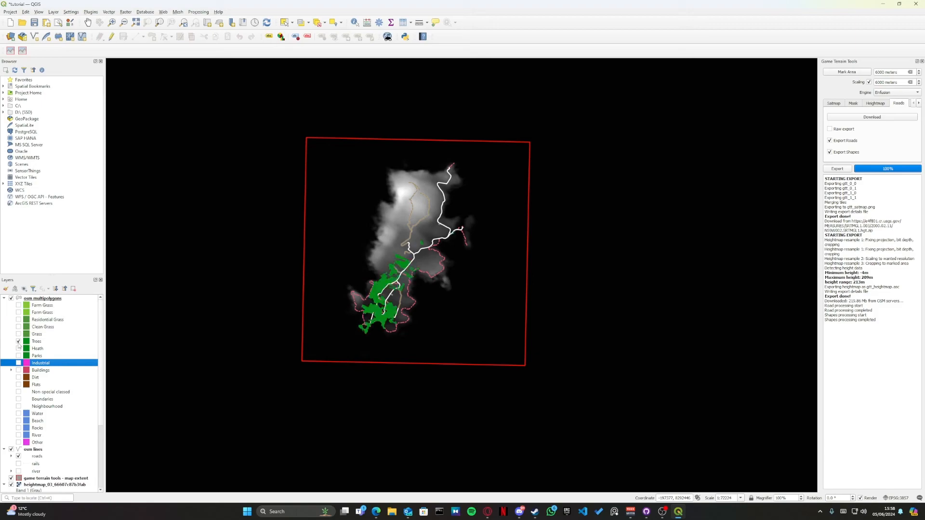
pyautogui.click(19, 341)
pyautogui.click(18, 341)
pyautogui.click(18, 341)
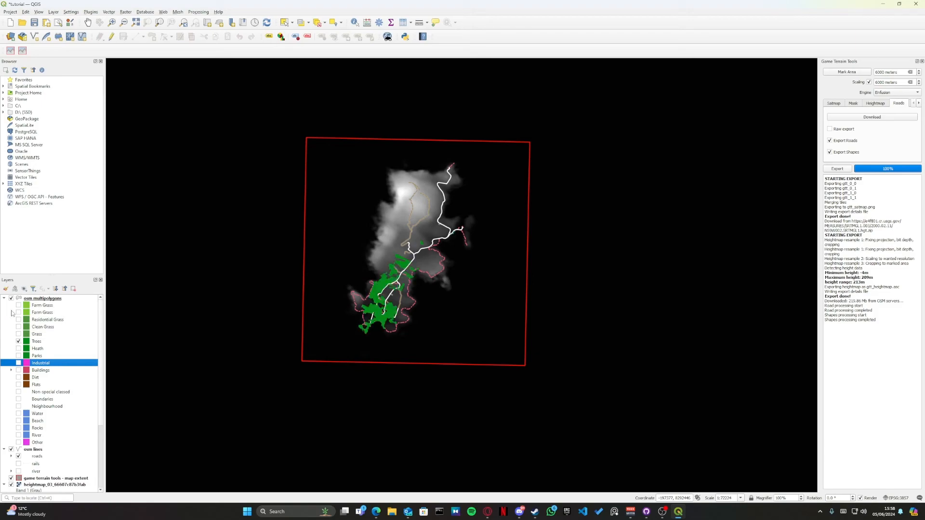
pyautogui.click(19, 334)
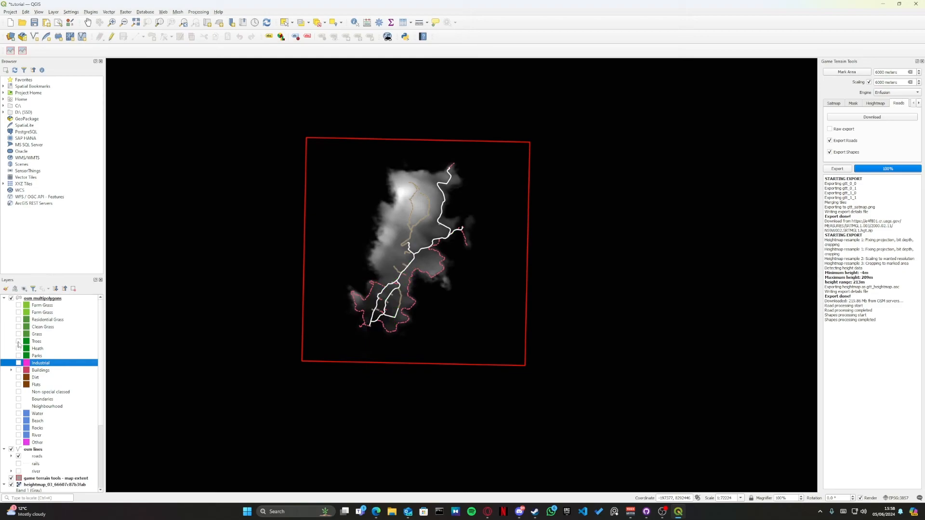
pyautogui.click(18, 342)
pyautogui.click(18, 341)
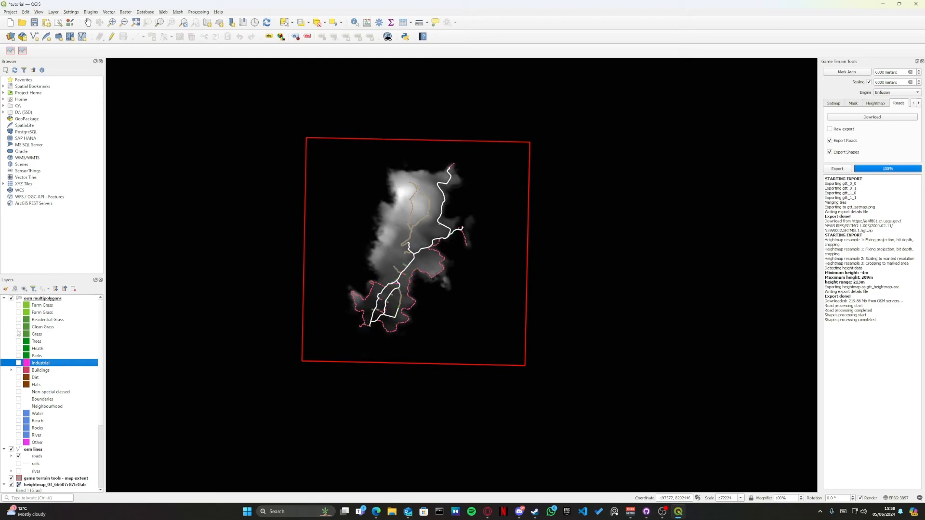
pyautogui.click(4, 299)
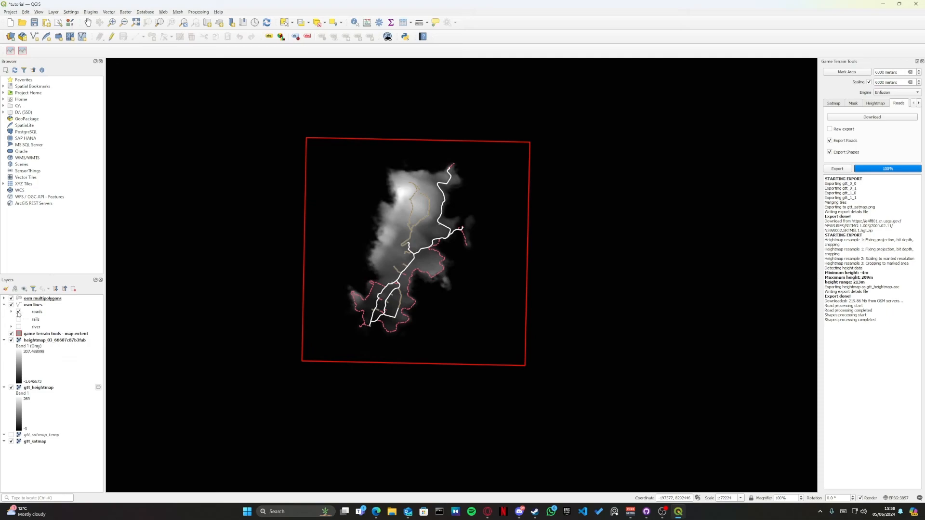
# Step: Expand the roads category of the osm lines layer and examine the roads and paths in the island's centre and north
pyautogui.click(11, 312)
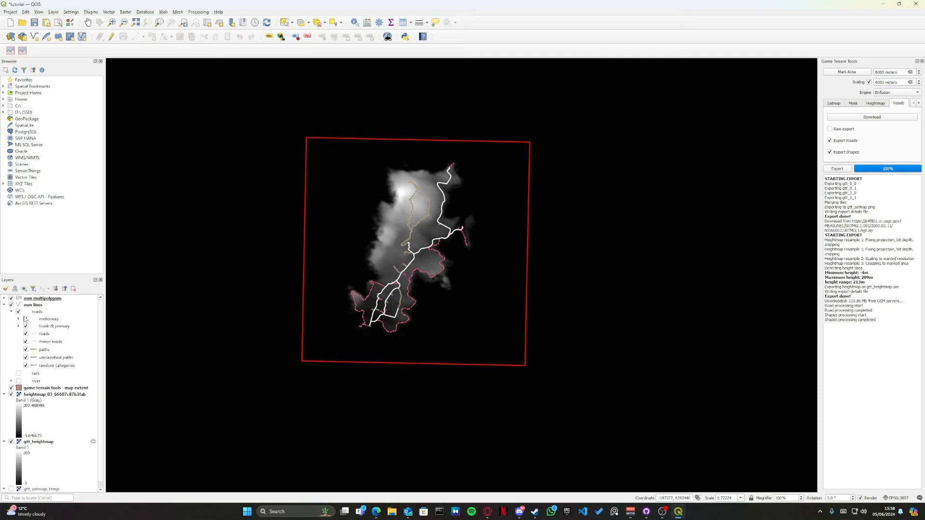
pyautogui.scroll(2, 428, 284)
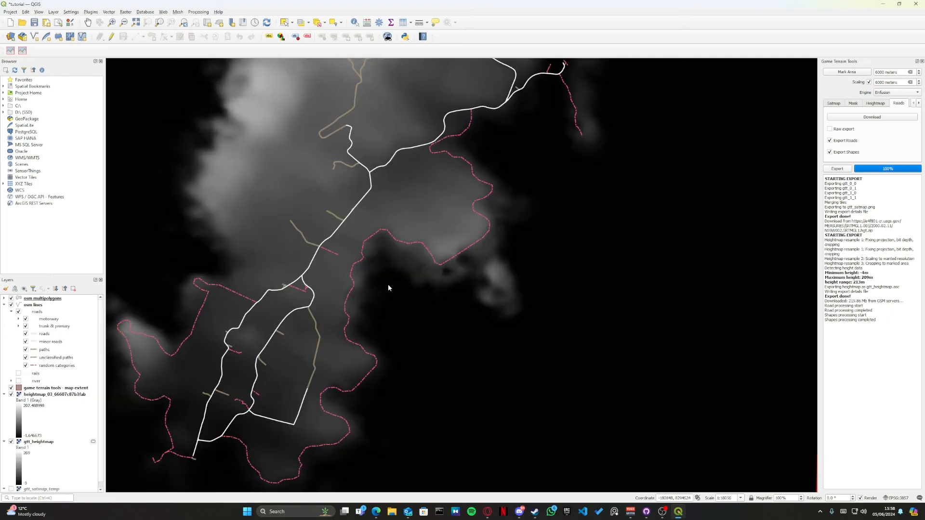
pyautogui.moveTo(320, 292); pyautogui.dragTo(477, 260)
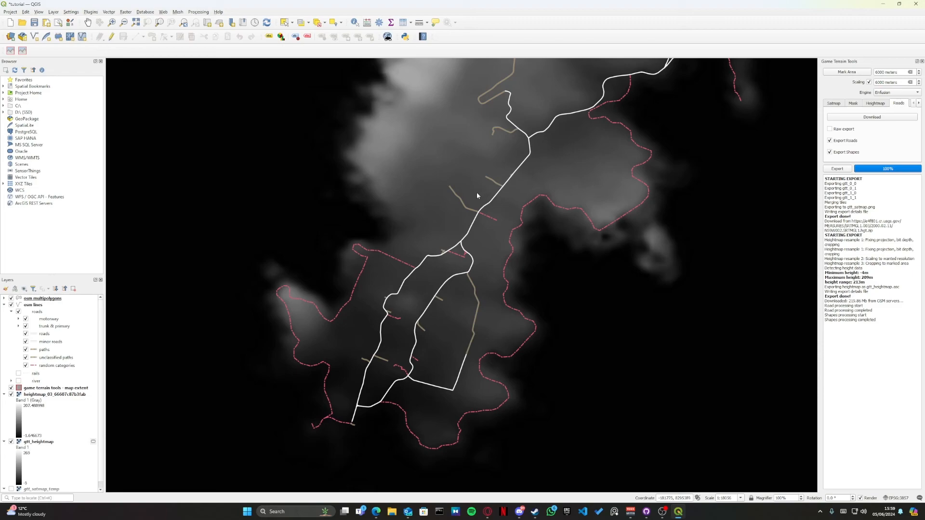
pyautogui.moveTo(479, 183); pyautogui.dragTo(384, 269)
pyautogui.moveTo(444, 182); pyautogui.dragTo(408, 244)
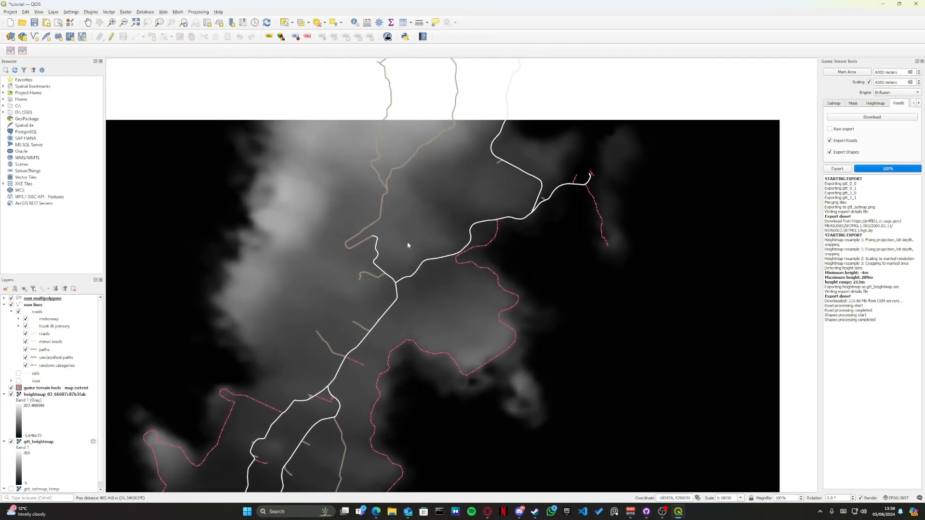
pyautogui.moveTo(435, 204); pyautogui.dragTo(434, 253)
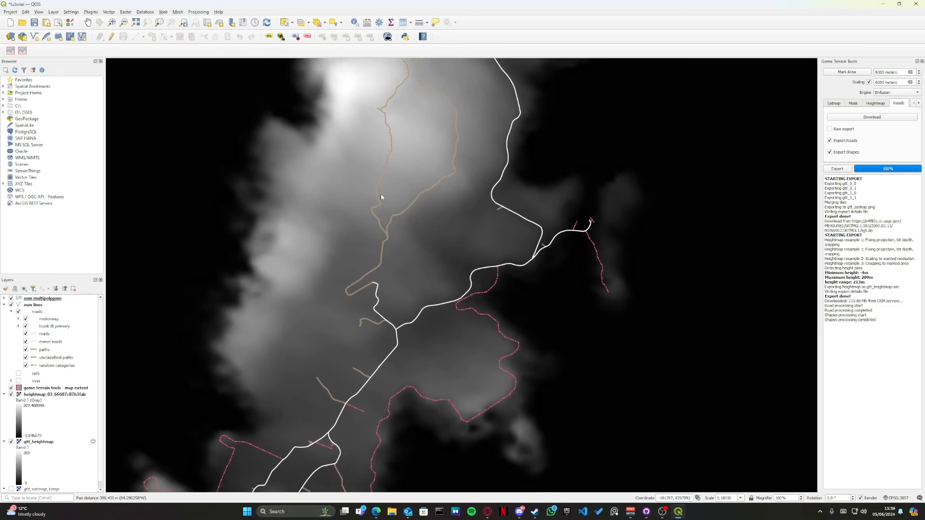
pyautogui.moveTo(389, 145); pyautogui.dragTo(404, 195)
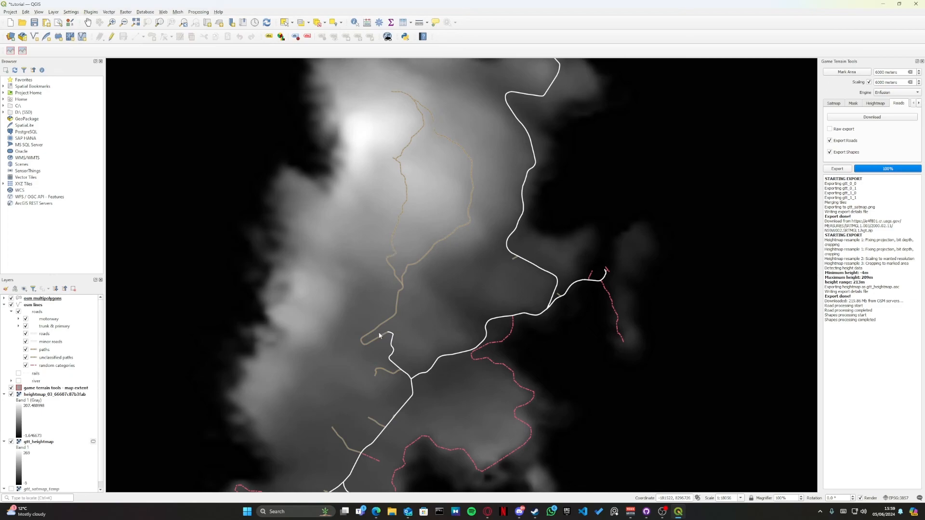
# Step: Examine the road network in the island's south, and view the whole marked area again
pyautogui.moveTo(379, 336); pyautogui.dragTo(423, 164)
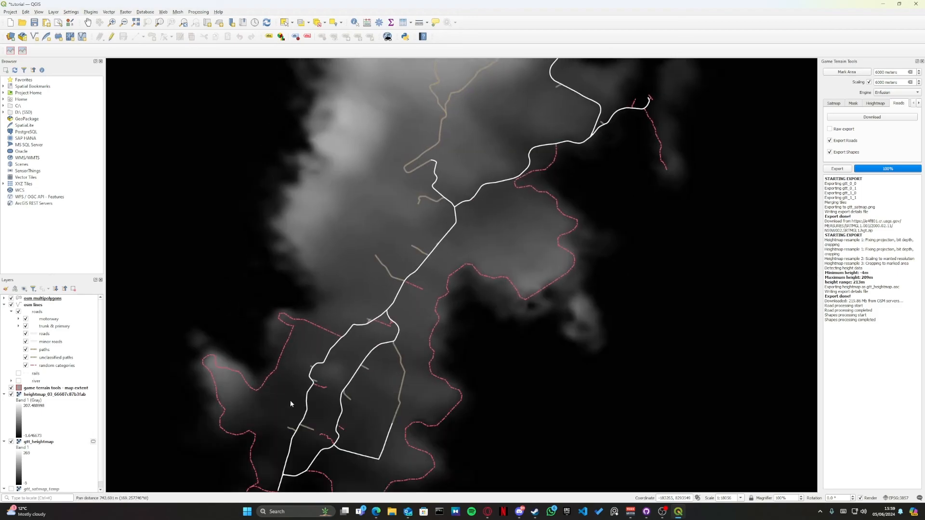
pyautogui.moveTo(291, 404); pyautogui.dragTo(318, 245)
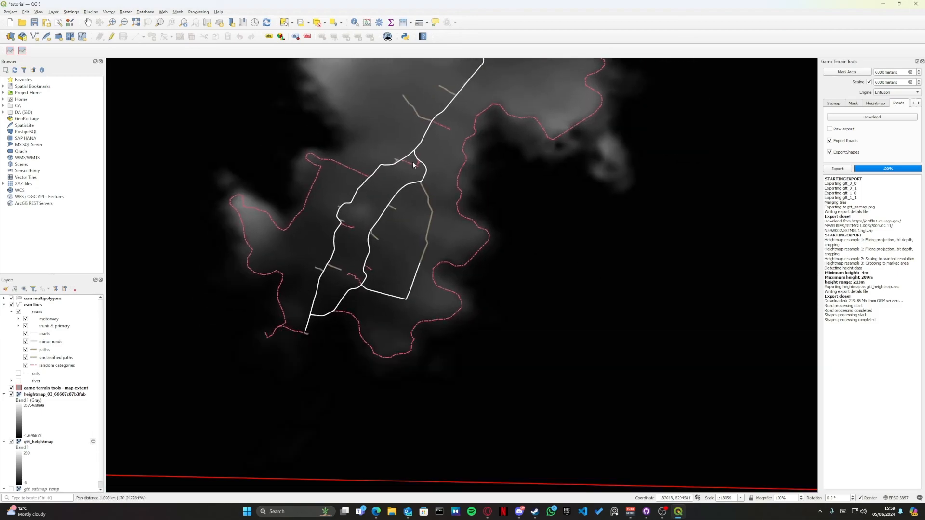
pyautogui.moveTo(413, 165); pyautogui.dragTo(314, 378)
pyautogui.scroll(-1, 356, 336)
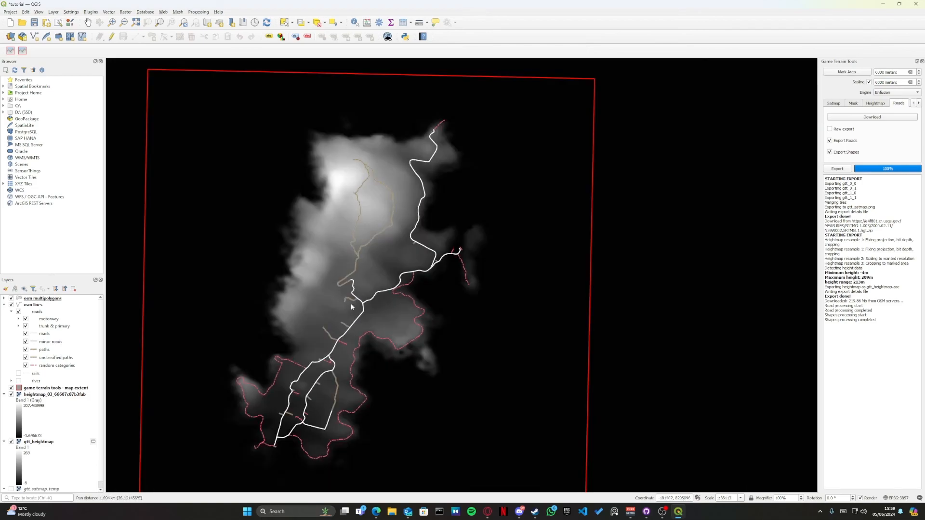
pyautogui.moveTo(352, 307); pyautogui.dragTo(409, 262)
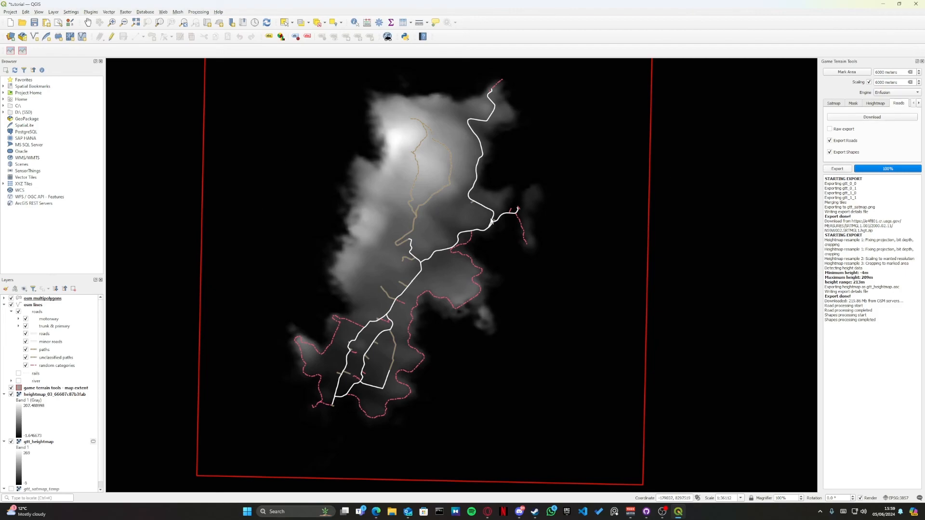
pyautogui.scroll(-1, 400, 240)
pyautogui.moveTo(411, 232); pyautogui.dragTo(404, 254)
pyautogui.scroll(1, 410, 259)
pyautogui.scroll(-1, 434, 232)
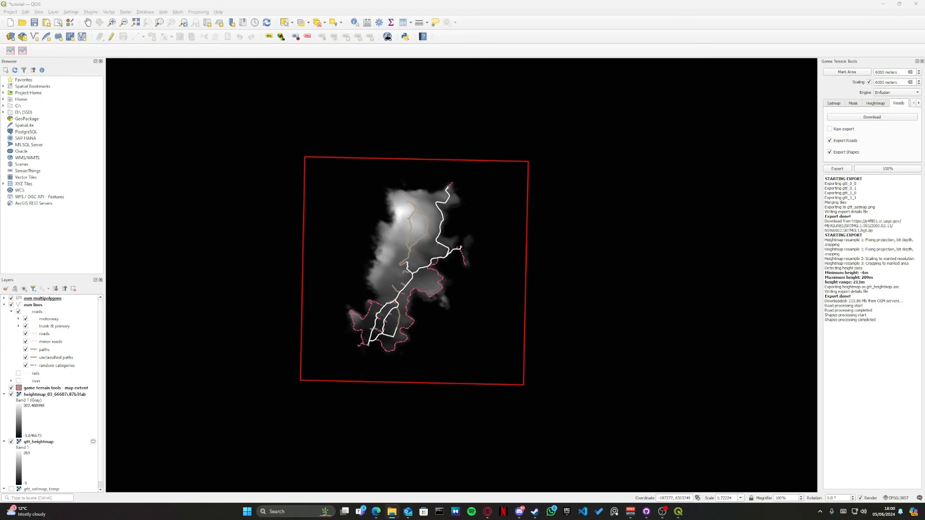
# Step: Switch to File Explorer, open the tutorial folder in modding projects, and locate the osm multipolygons.shp file
pyautogui.moveTo(924, 125); pyautogui.dragTo(680, 31)
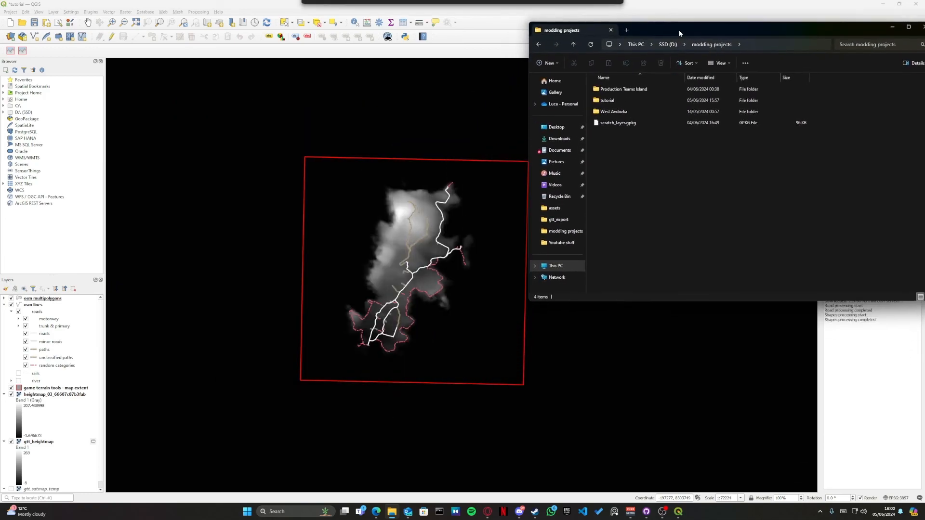
pyautogui.doubleClick(608, 101)
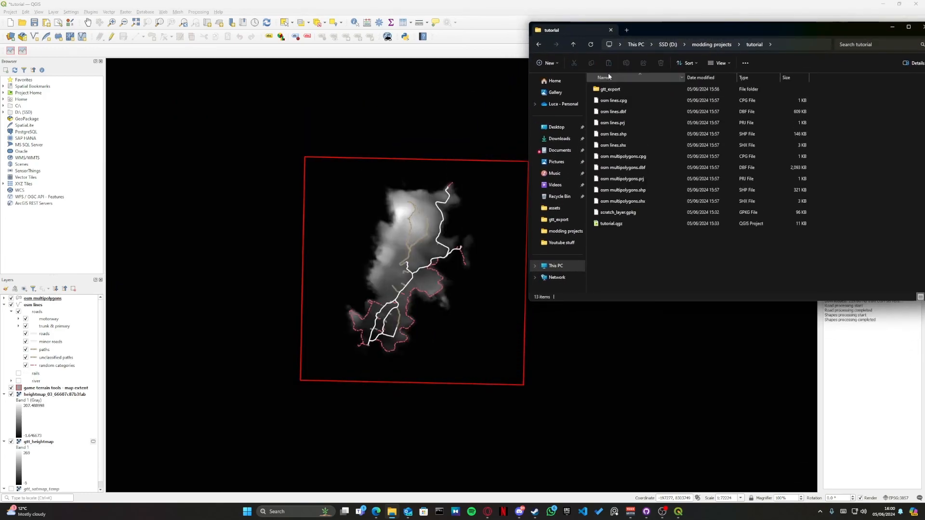
pyautogui.click(615, 192)
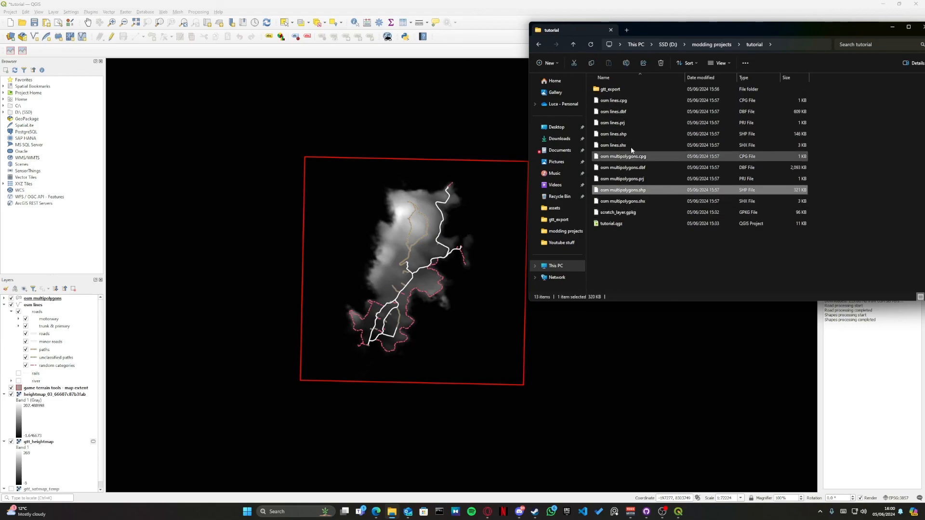
# Step: Check the gtt_heightmap.asc and gtt_satmap.png files in the gtt_export folder, and return to the tutorial folder
pyautogui.doubleClick(611, 90)
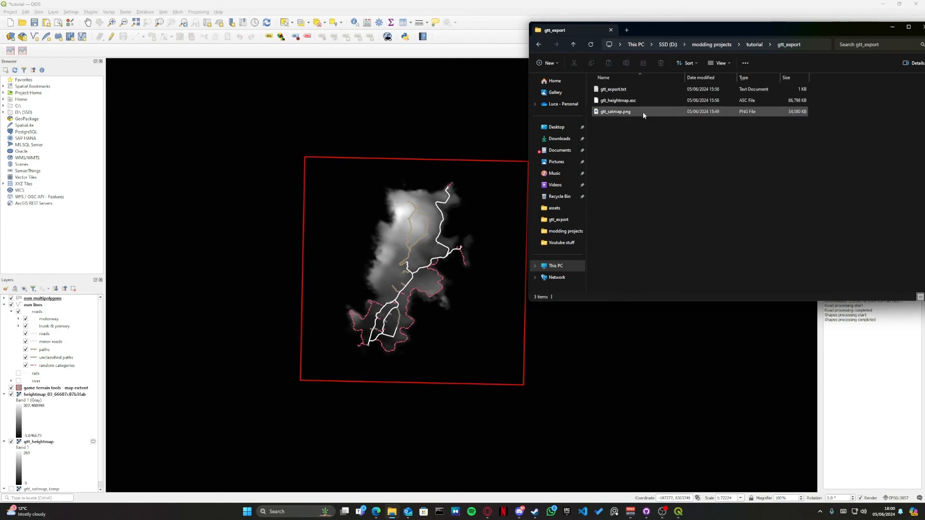
pyautogui.click(628, 100)
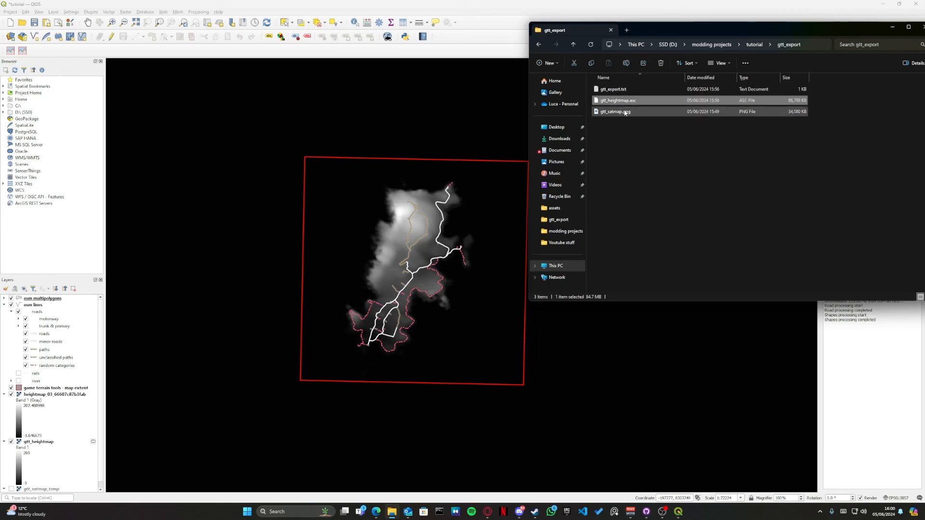
pyautogui.click(625, 112)
pyautogui.hotkey('alt', 'Left')
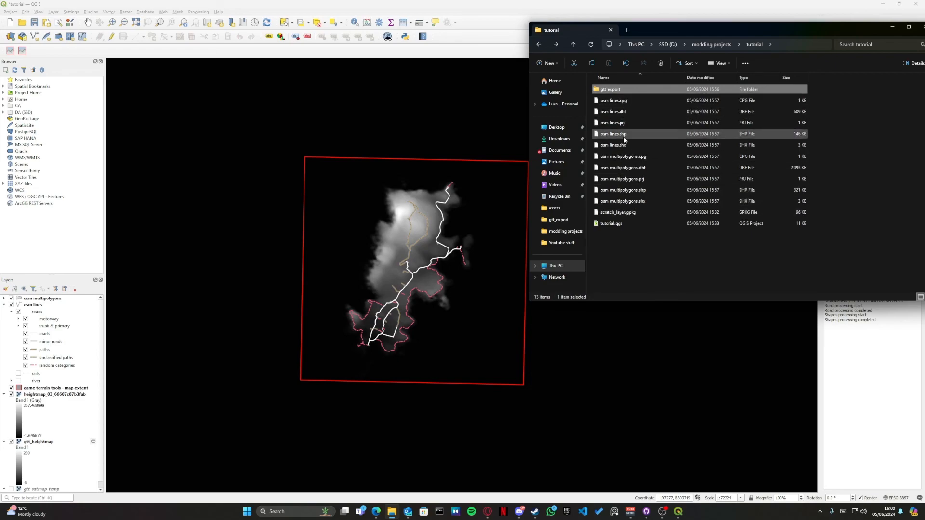
# Step: Locate the osm lines.shp file in the tutorial folder and close File Explorer to return to QGIS
pyautogui.click(624, 136)
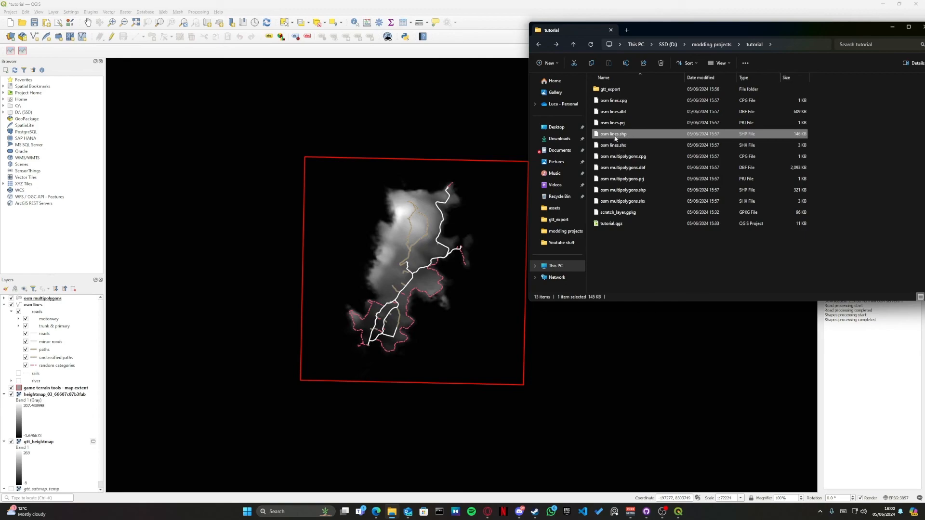
pyautogui.moveTo(820, 32); pyautogui.dragTo(657, 33)
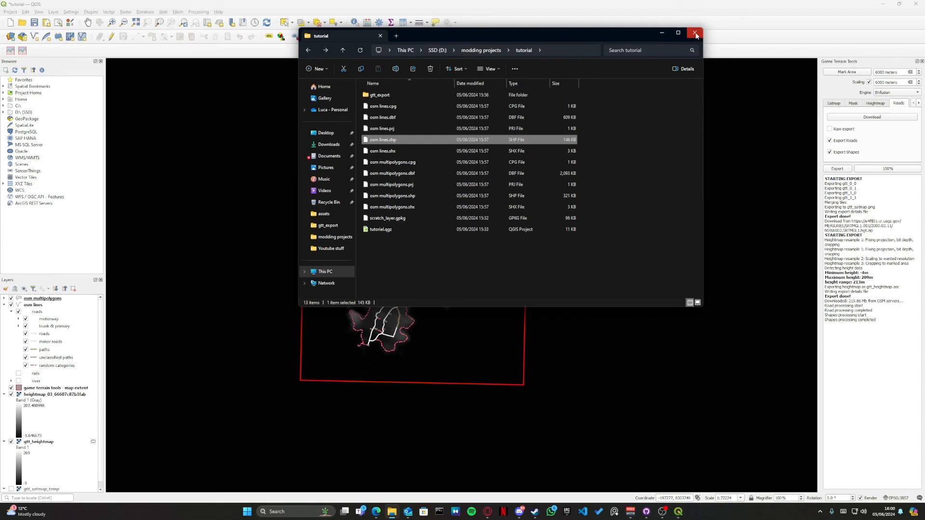
pyautogui.click(695, 34)
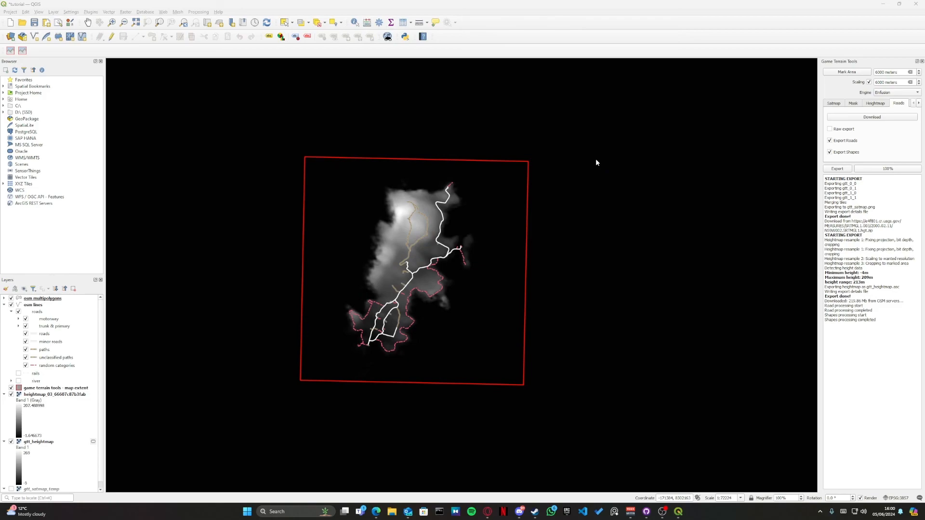